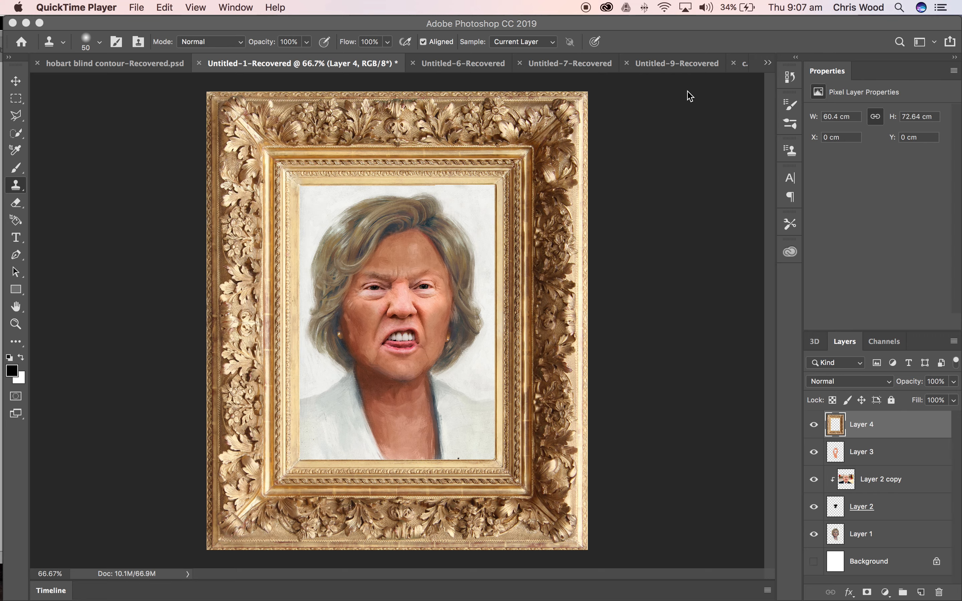
Switch to Chrome and copy the Michel de Montaigne portrait image.
key("super+Tab")
key("super+Tab")
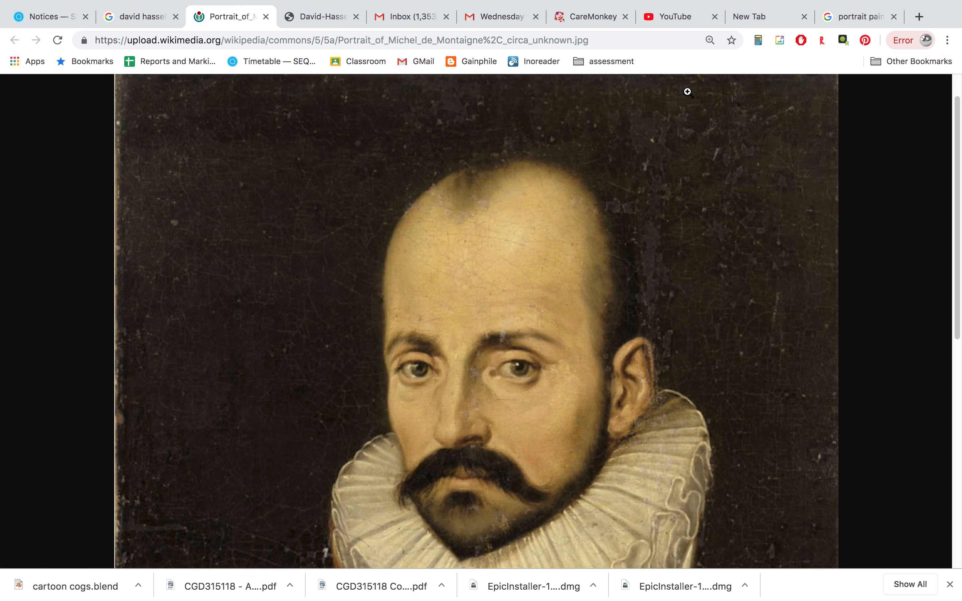
right_click(332, 204)
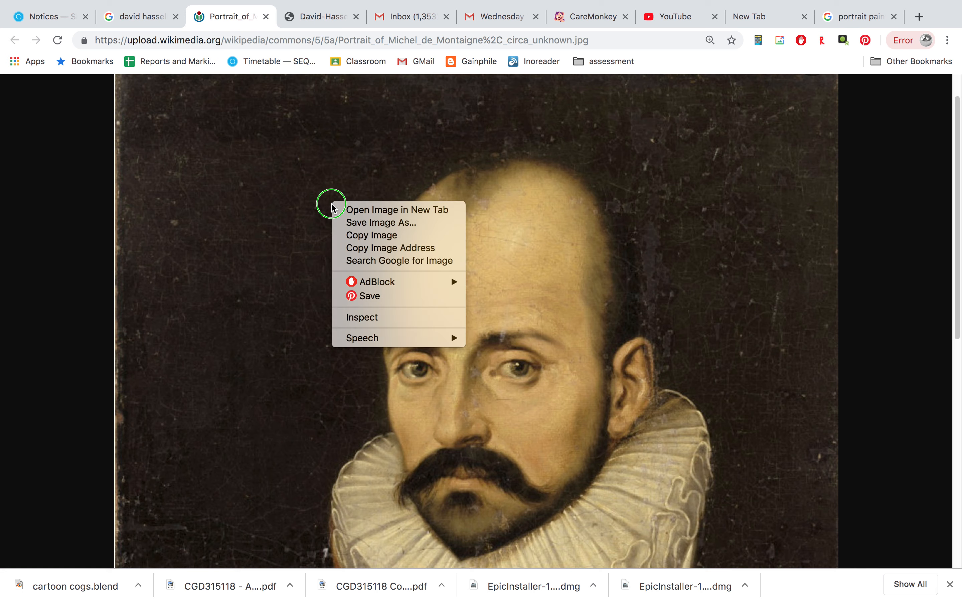
left_click(359, 240)
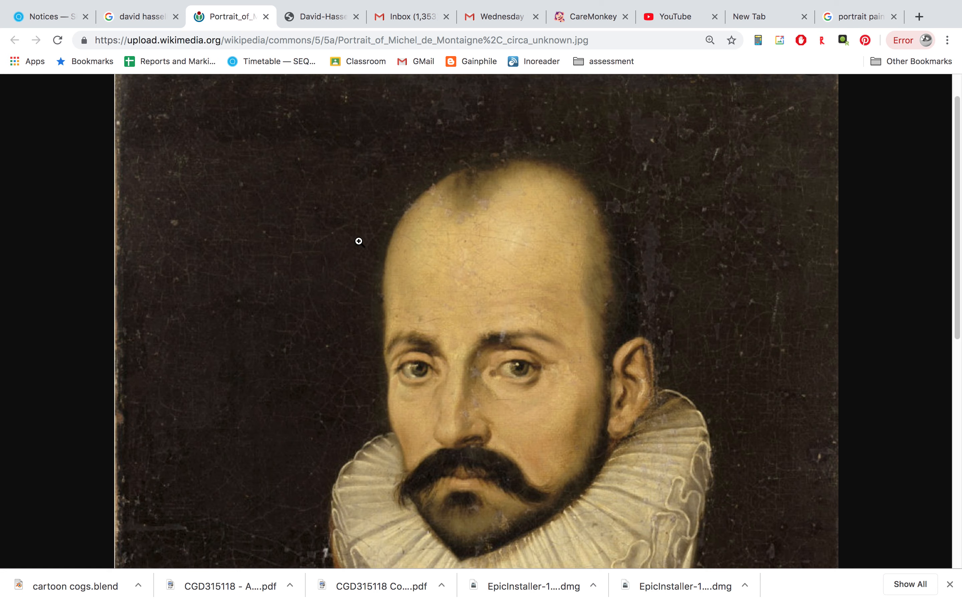
Switch to Photoshop and create a new document from the Clipboard preset, 1169 x 1594 px at 72 ppi.
key("super+Tab")
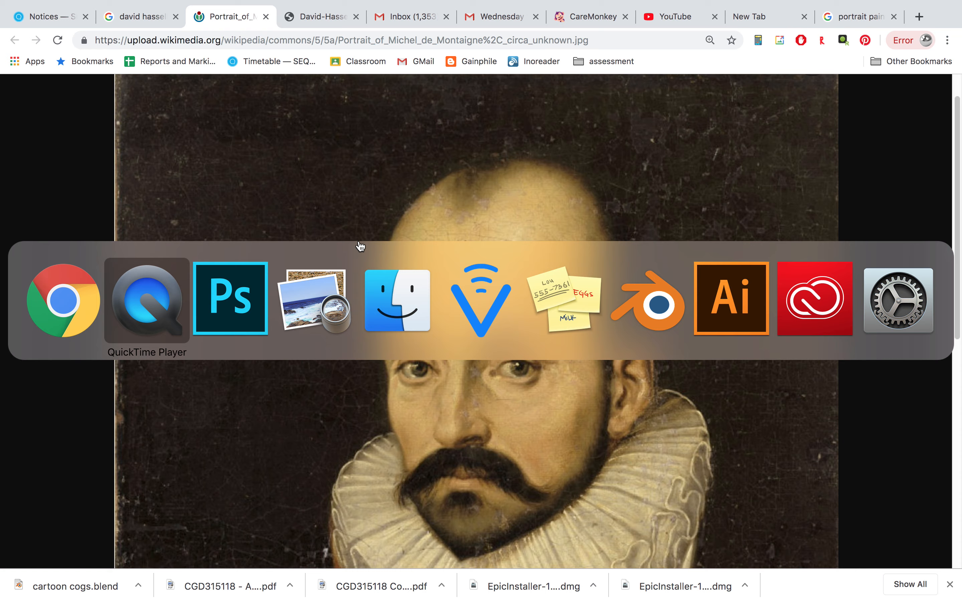
key("super+Tab")
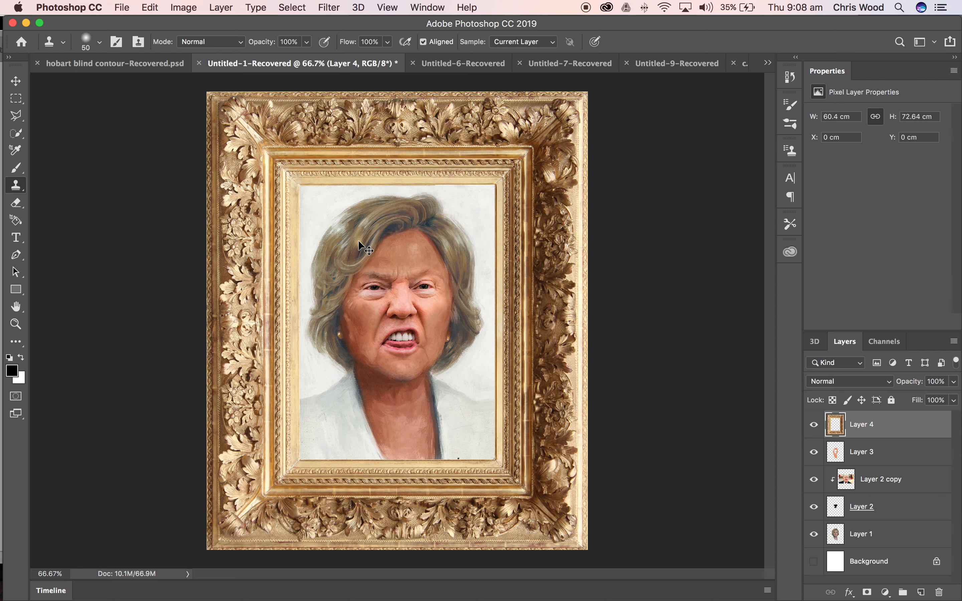
key("super+n")
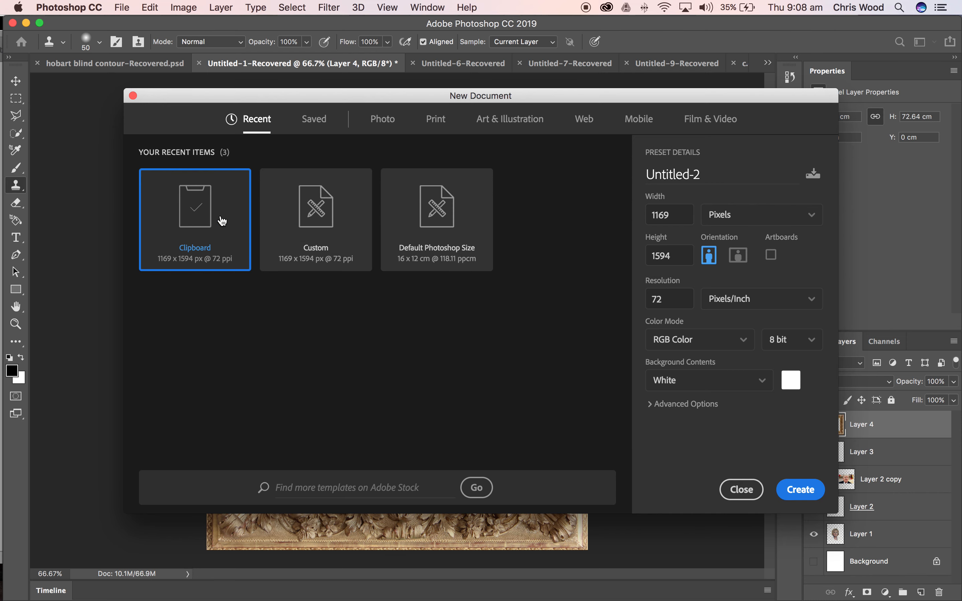
left_click(802, 491)
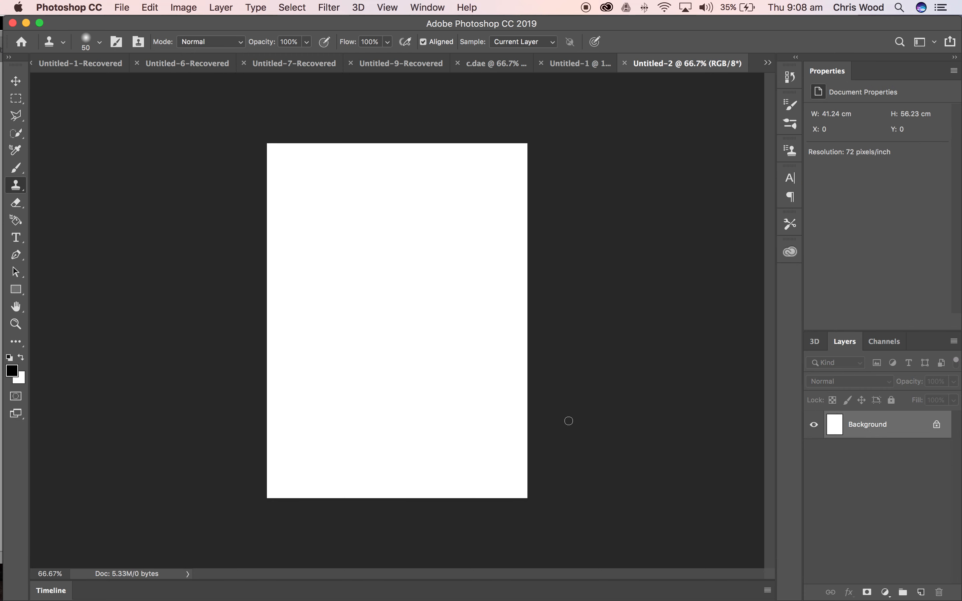
Paste the Montaigne portrait, accepting the colour profile conversion and turning off further profile mismatch warnings.
key("super+v")
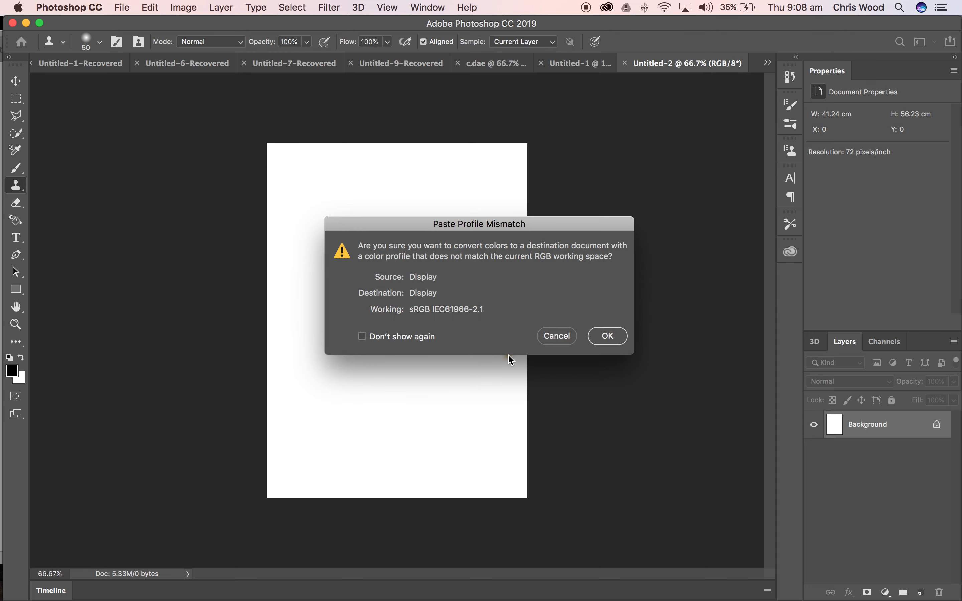
left_click(362, 337)
left_click(609, 338)
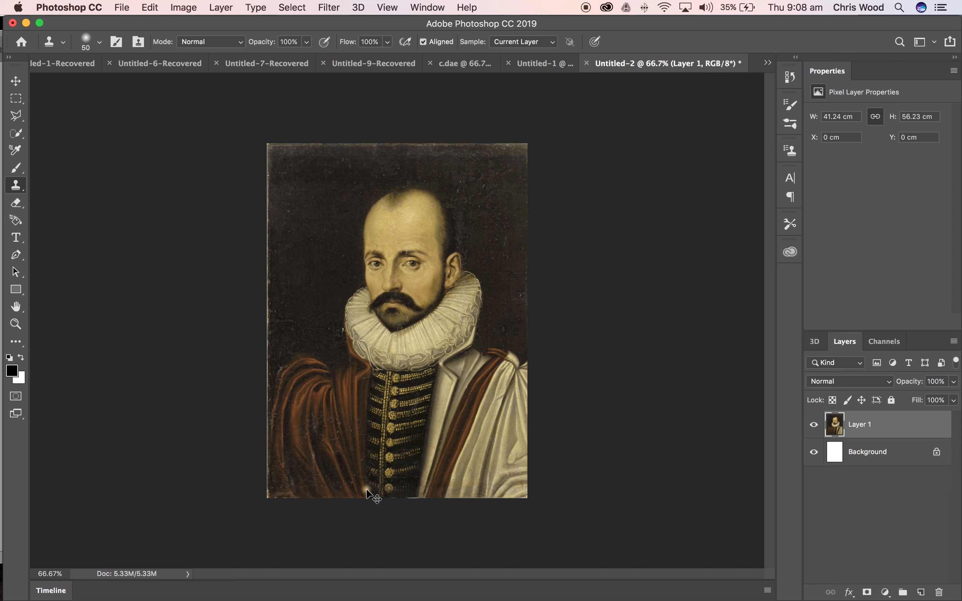
Switch to Chrome and copy the David Hasselhoff photo from its own tab.
key("super+Tab")
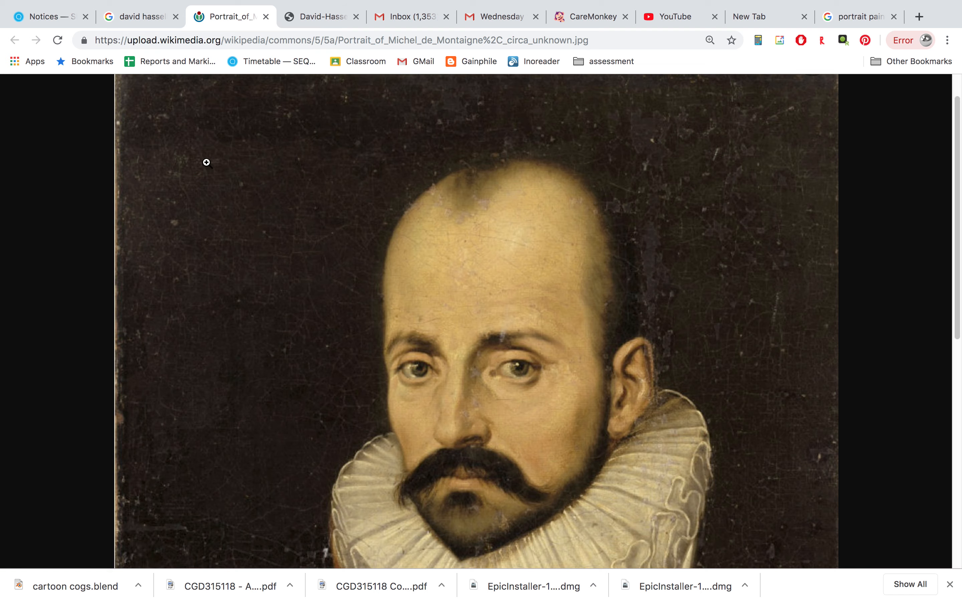
left_click(322, 17)
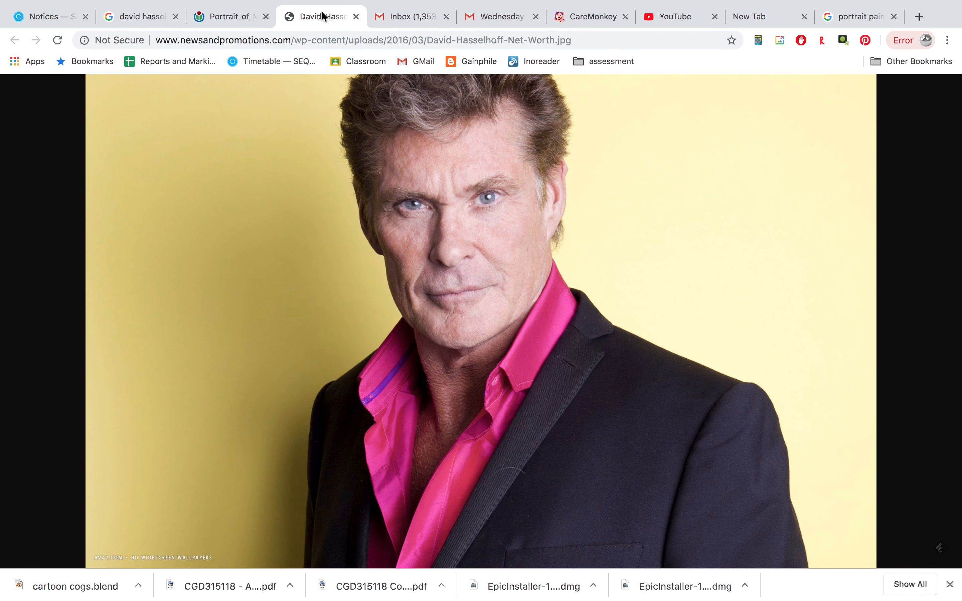
right_click(464, 245)
left_click(488, 279)
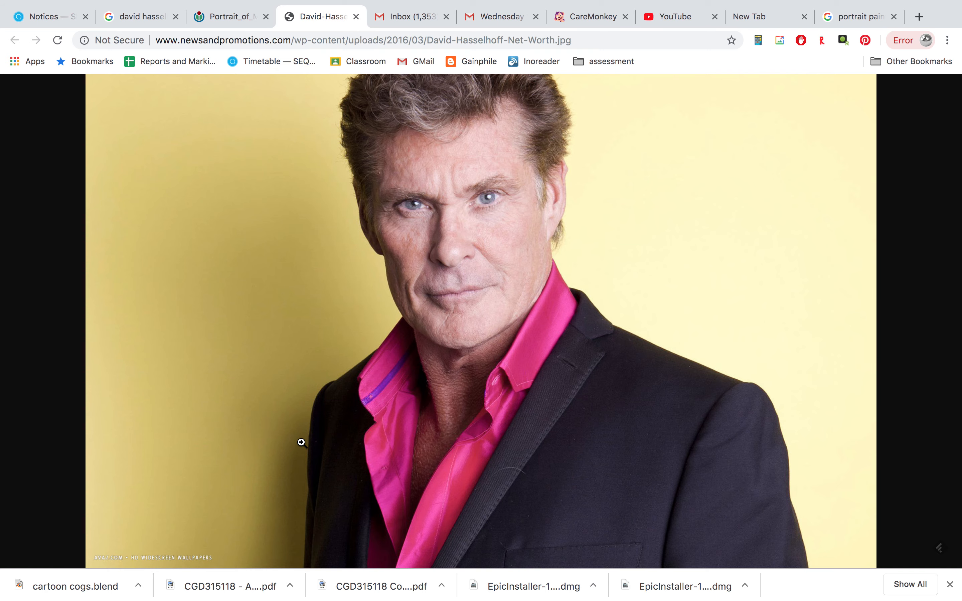
Switch back to Photoshop, paste the Hasselhoff photo and move it so his face sits over the painted face.
key("super+Tab")
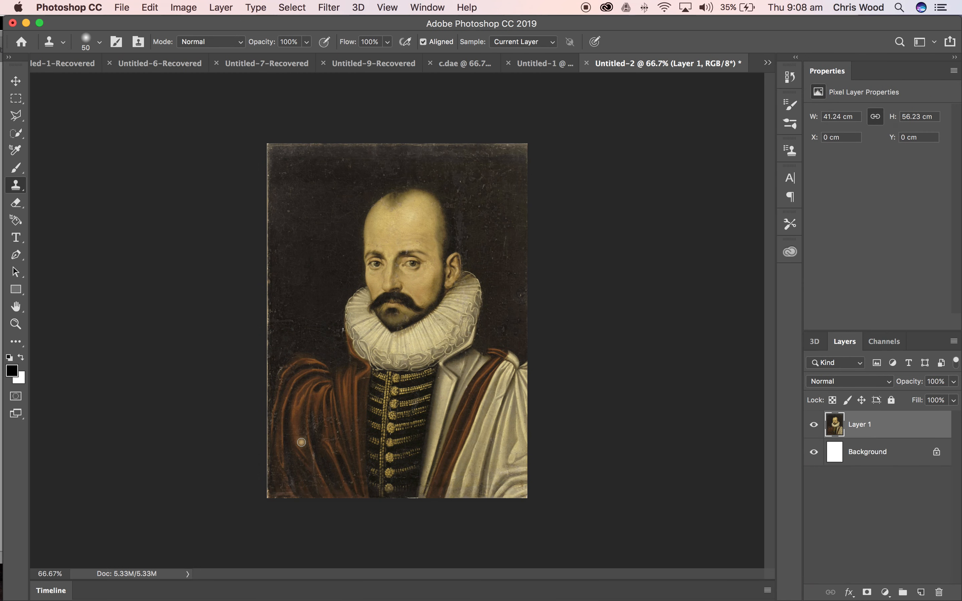
key("super+v")
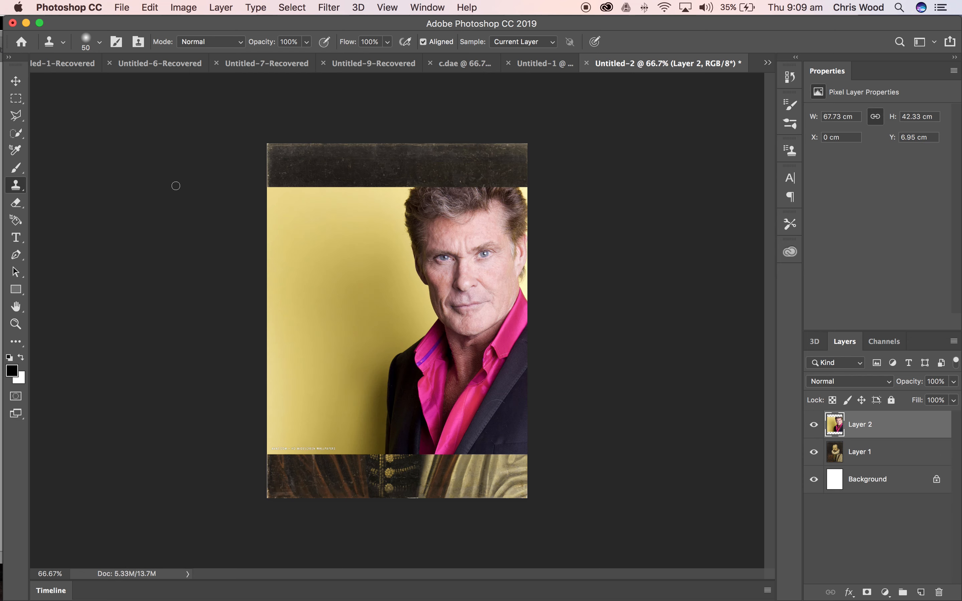
left_click(17, 83)
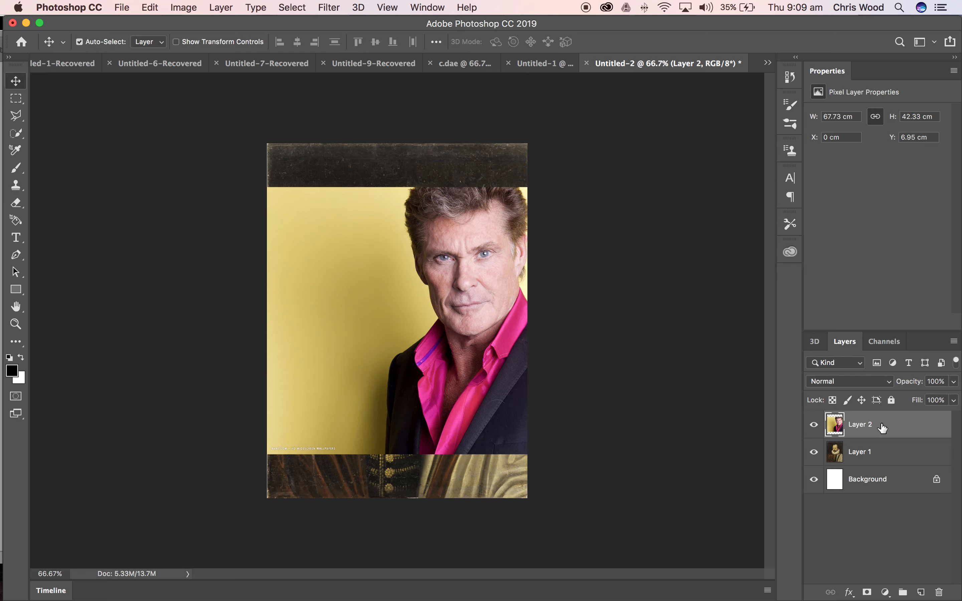
left_click_drag(404, 255, 335, 250)
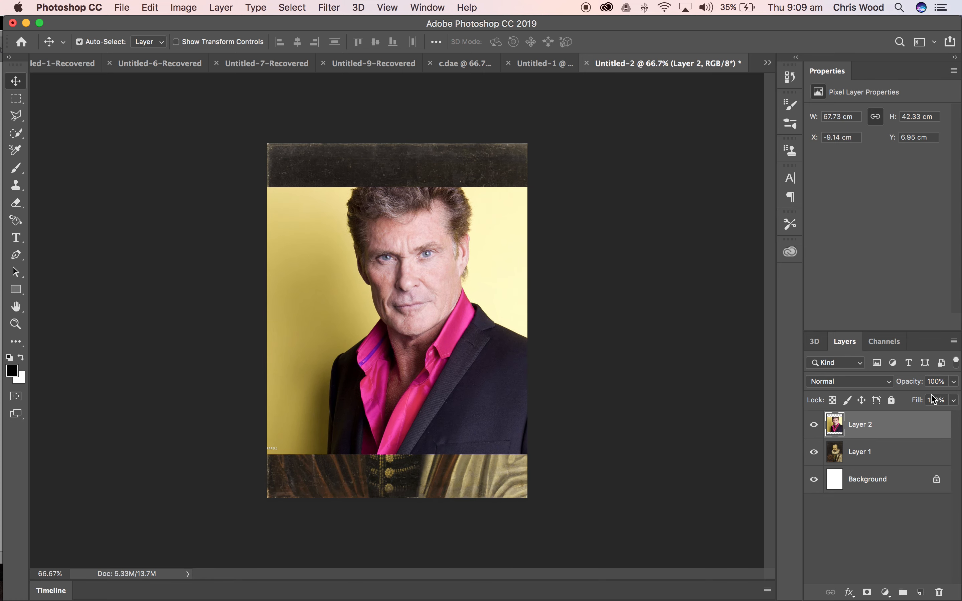
Lower Layer 2's opacity to 41% and shift the photo so its facial features line up with the portrait's.
left_click(955, 382)
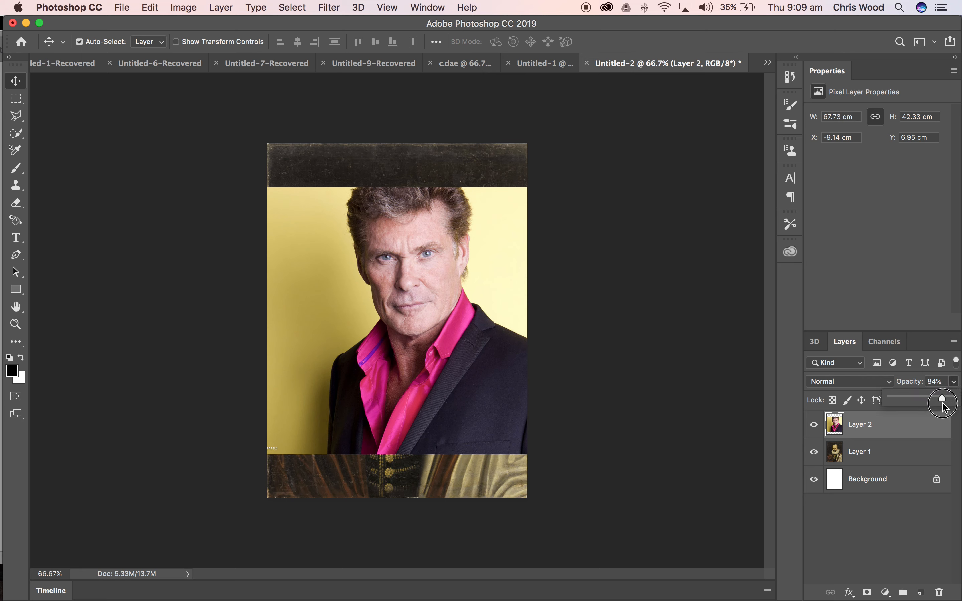
left_click_drag(956, 397, 916, 407)
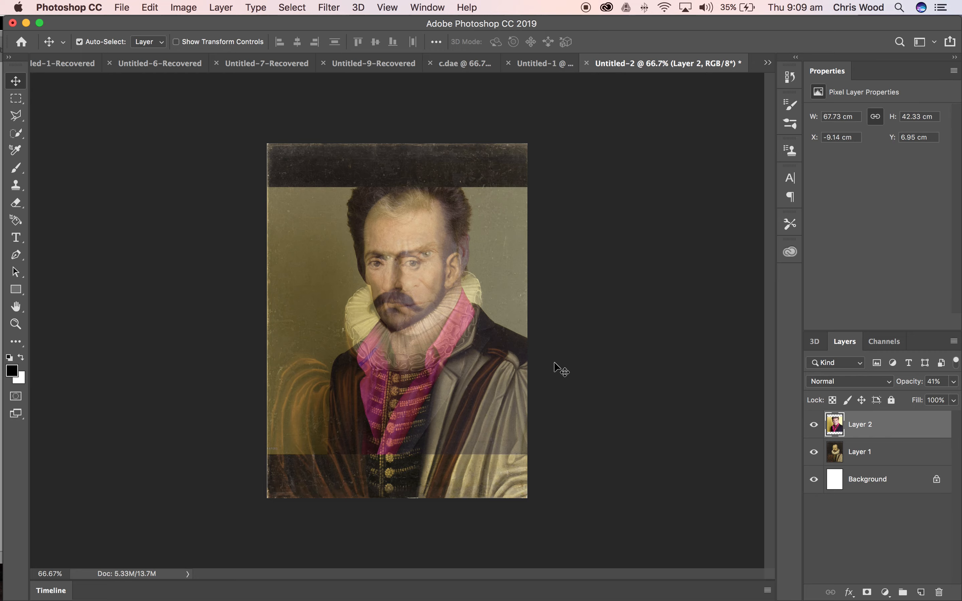
key("super+equal")
key("super+equal")
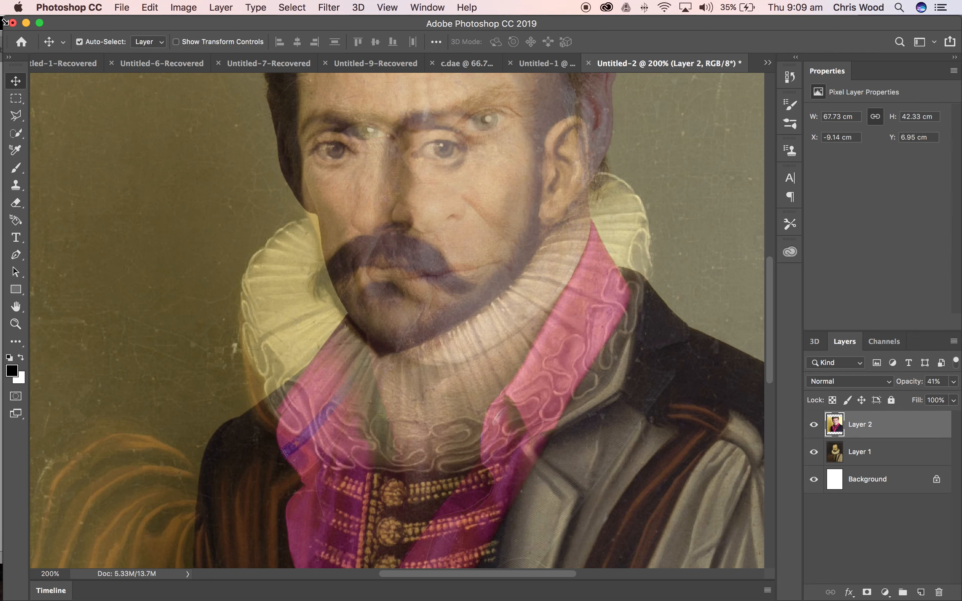
left_click_drag(295, 195, 238, 225)
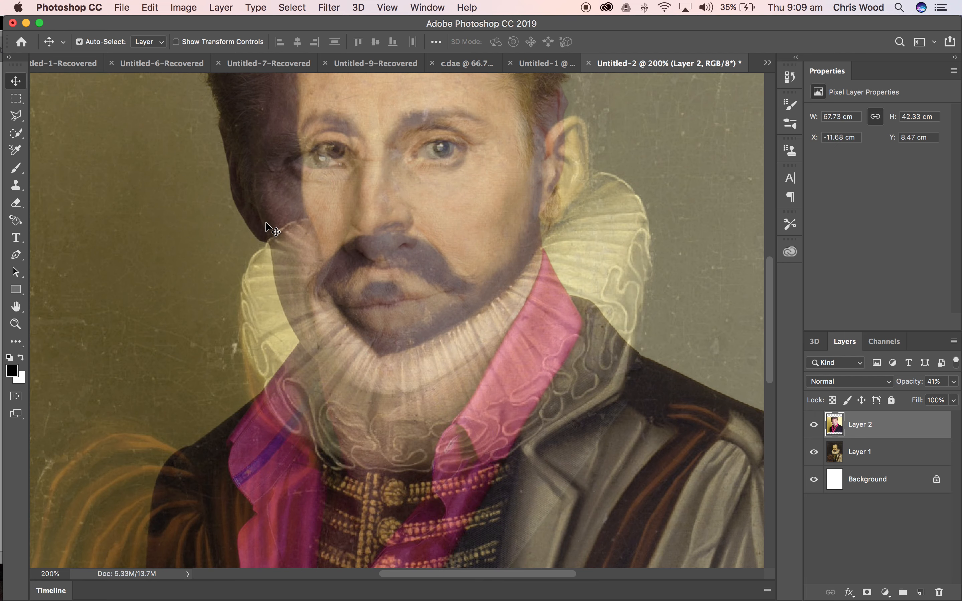
key("super+minus")
key("super+minus")
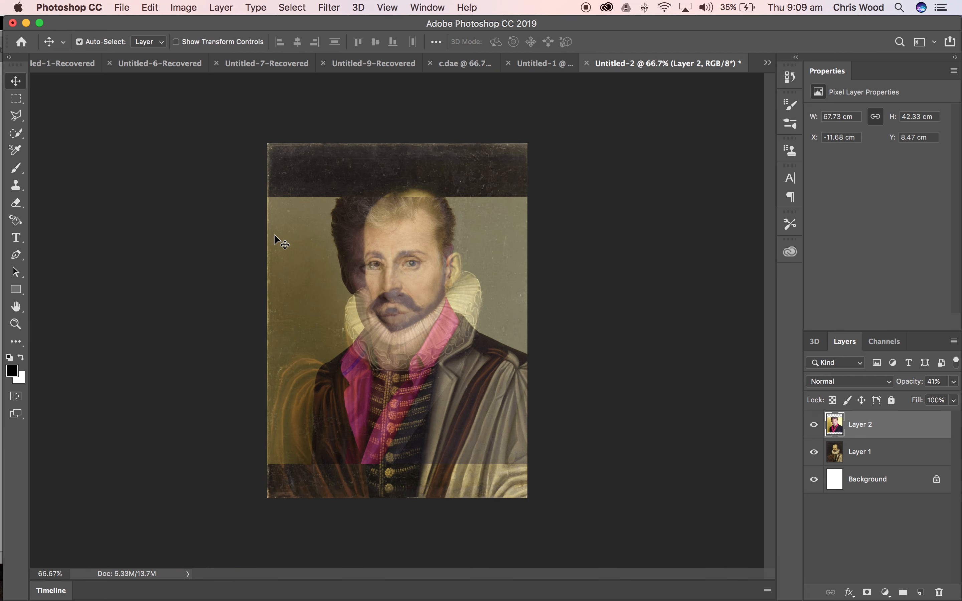
Free Transform the photo to about 89% width and 84% height, rotated 5.13°, repositioning it to fit the painted face.
key("super+t")
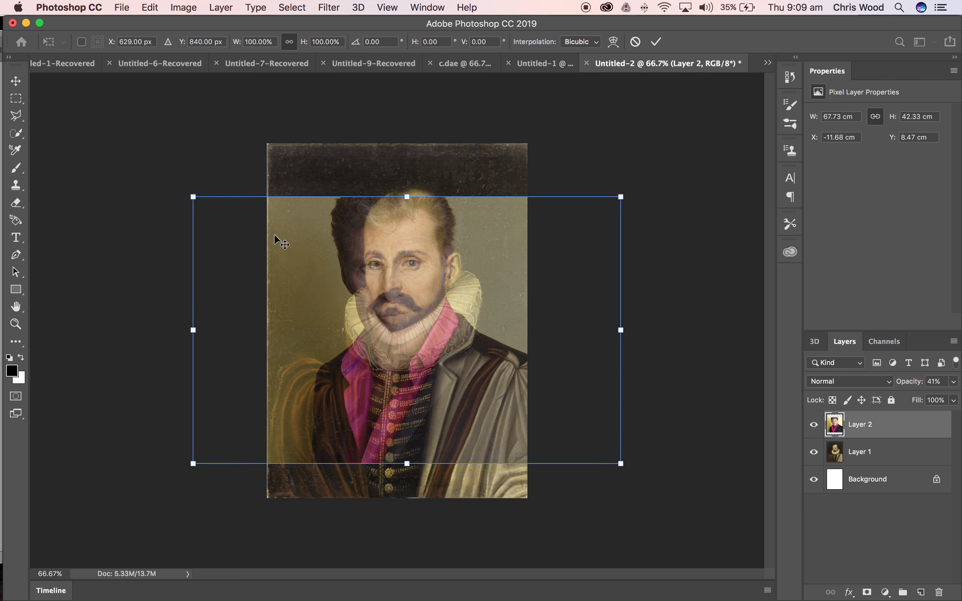
left_click_drag(193, 463, 215, 450)
mouse_move(389, 332)
left_mouse_down()
mouse_move(386, 342)
mouse_move(380, 337)
left_mouse_up()
left_click_drag(196, 465, 193, 440)
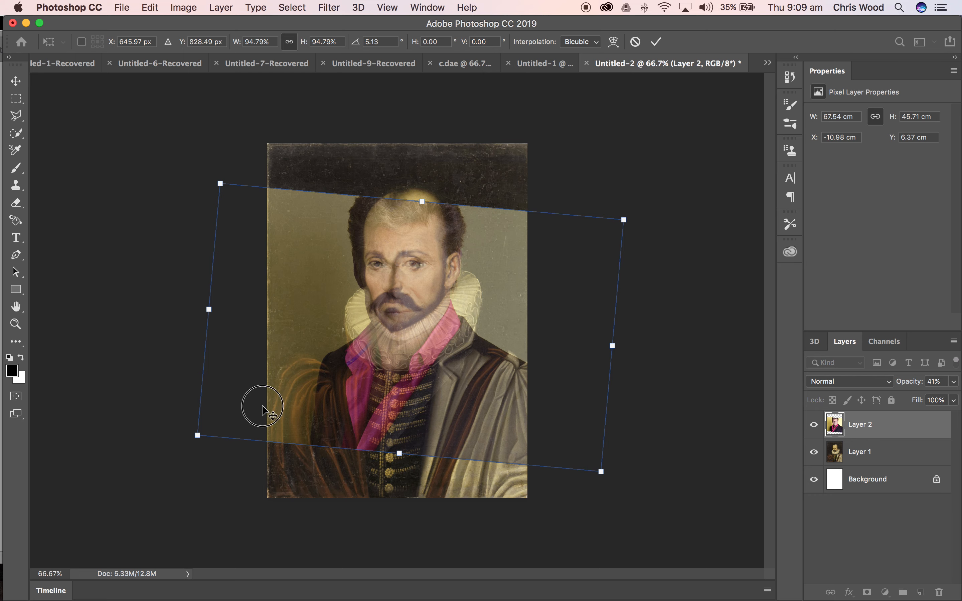
mouse_move(258, 410)
left_mouse_down()
mouse_move(253, 403)
mouse_move(255, 411)
left_mouse_up()
left_click_drag(186, 436, 200, 427)
left_click_drag(266, 385, 263, 393)
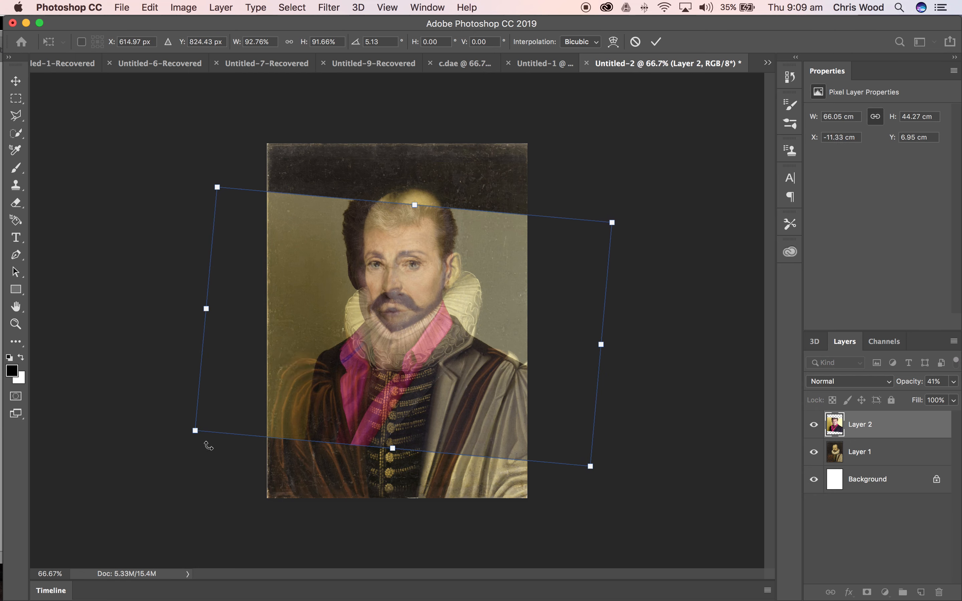
left_click_drag(195, 431, 212, 413)
left_click_drag(393, 310, 389, 306)
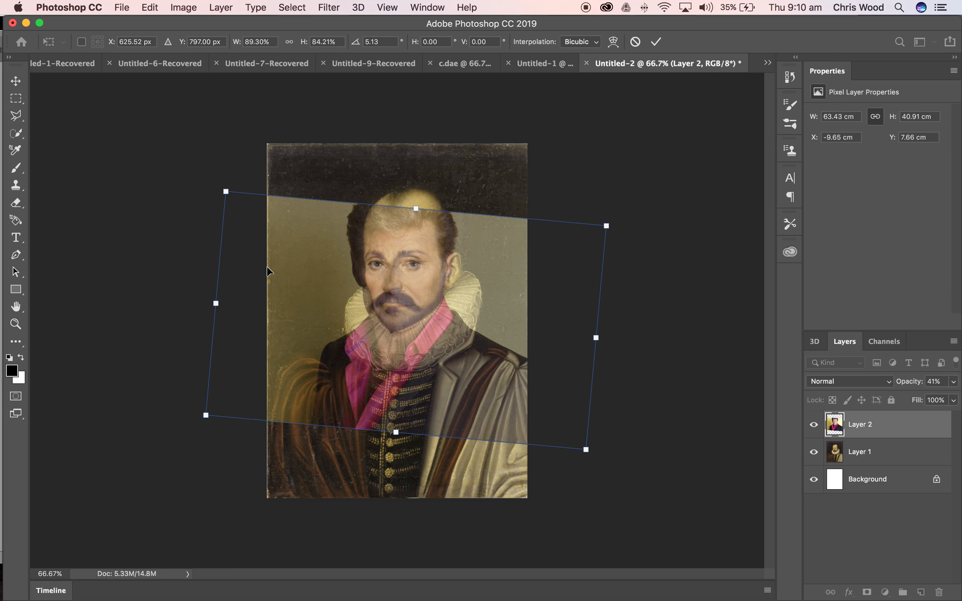
Fine-tune the photo's position so its eyes and mouth match the painted face, and apply the transform.
key("super+equal")
key("super+equal")
key("super+equal")
scroll(328, 252, "up", 5)
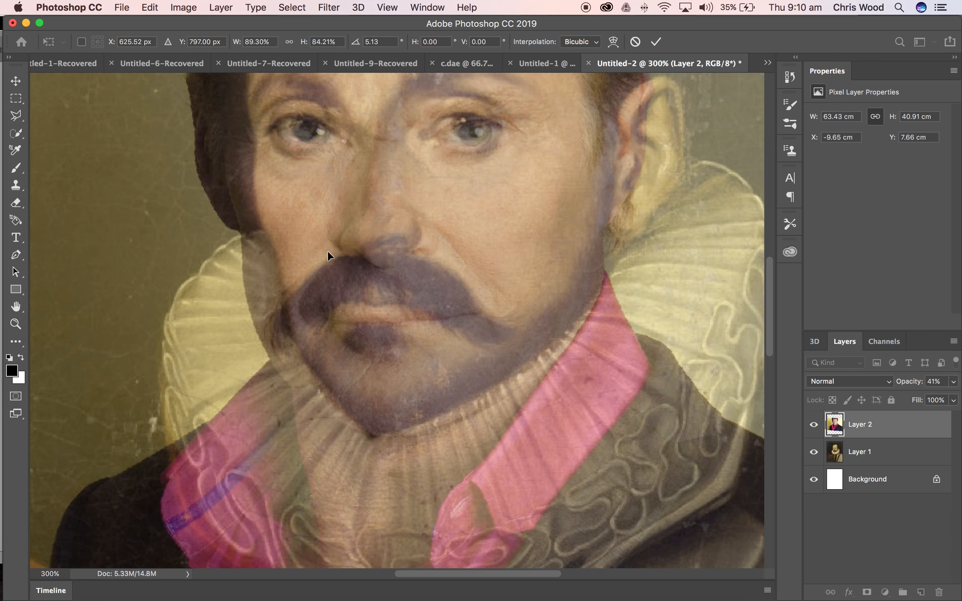
left_click_drag(421, 251, 434, 236)
double_click(437, 242)
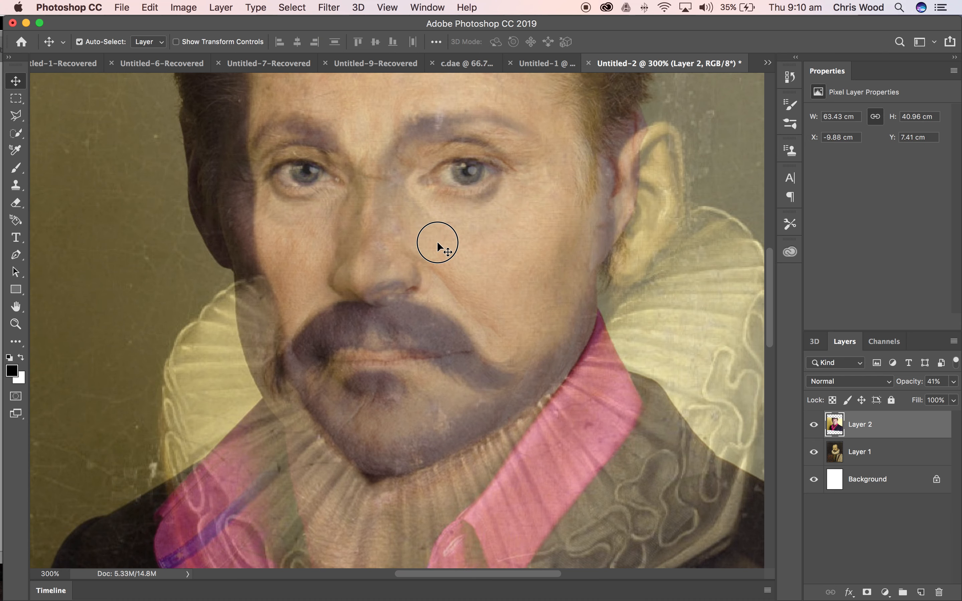
Restore Layer 2's opacity to 100%.
left_click(953, 382)
left_click(953, 398)
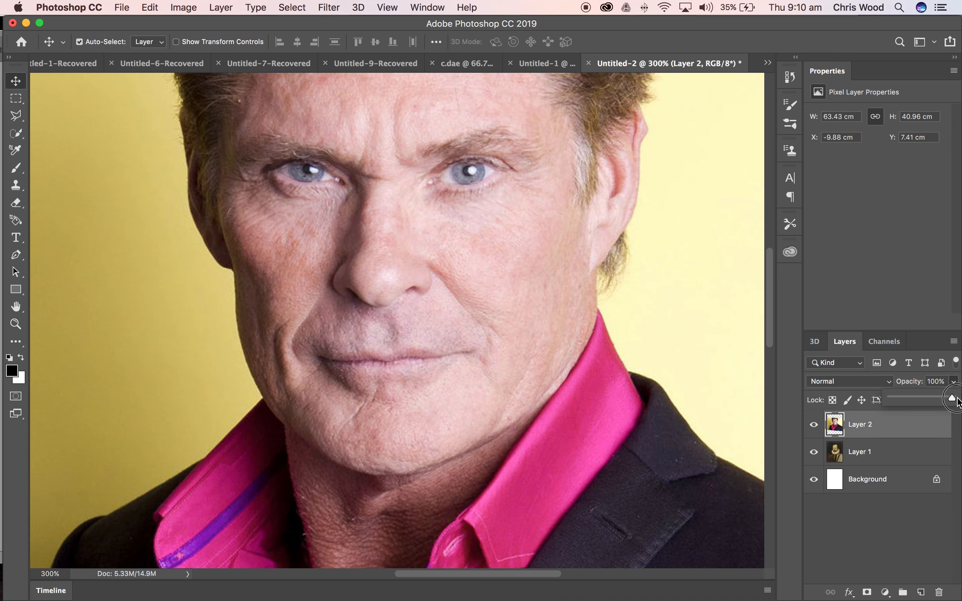
mouse_move(953, 399)
left_mouse_down()
mouse_move(855, 397)
mouse_move(959, 393)
left_mouse_up()
key("super+minus")
key("super+minus")
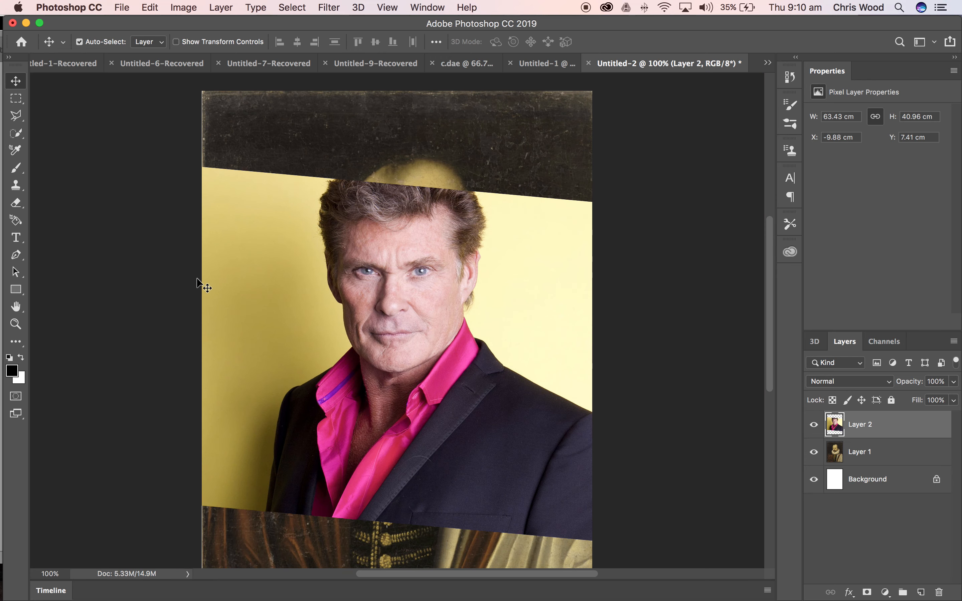
Outline the photo's face from forehead to chin with the Polygonal Lasso and invert the selection.
left_click(16, 115)
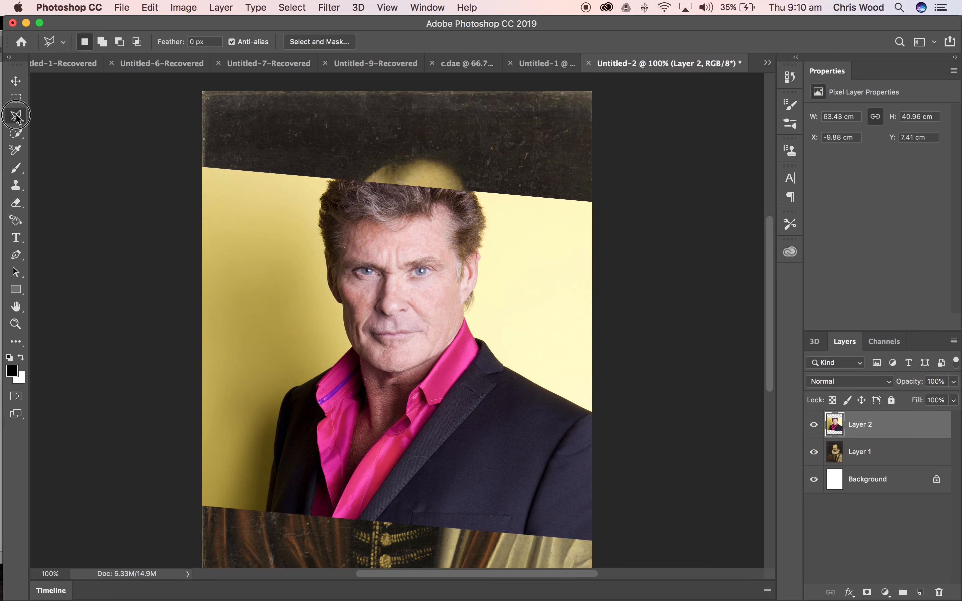
left_click(377, 235)
left_click(434, 233)
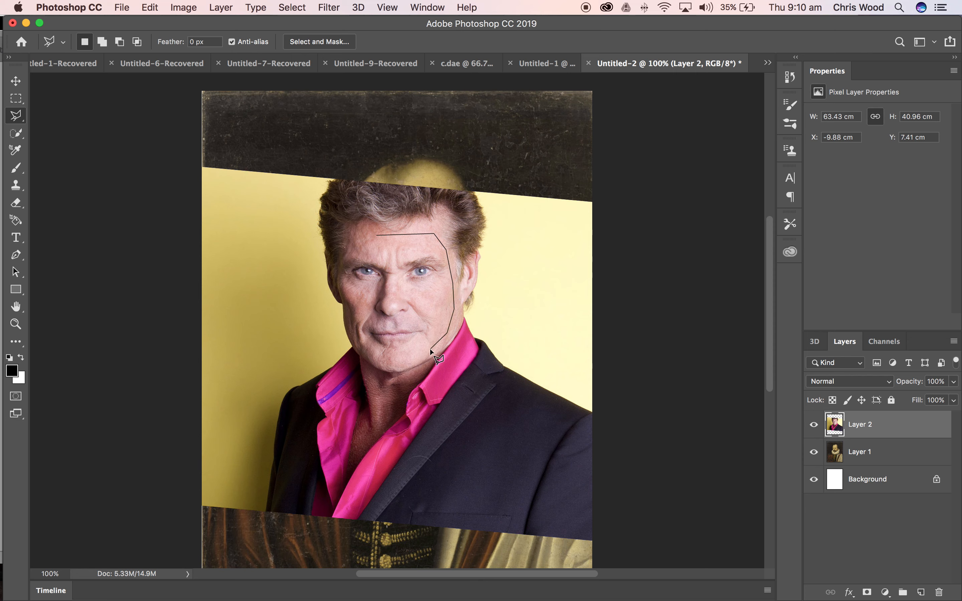
left_click(402, 363)
left_click(374, 359)
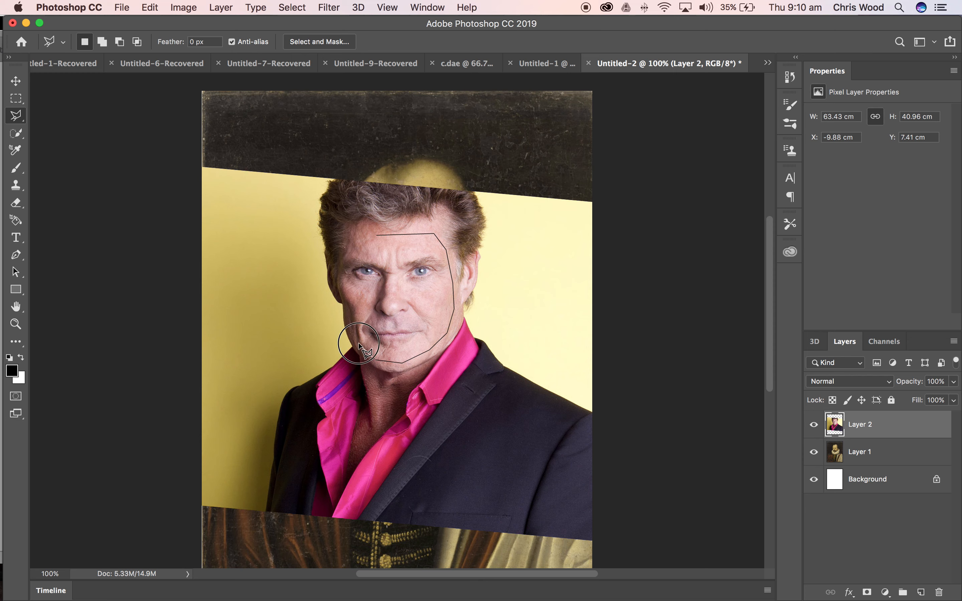
left_click(348, 323)
left_click(345, 278)
left_click(341, 269)
left_click(370, 235)
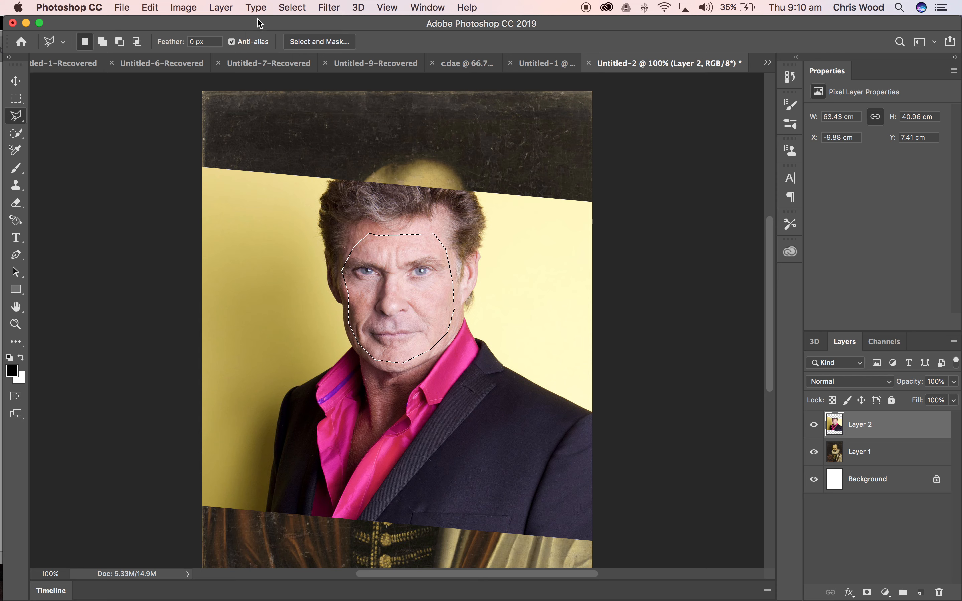
left_click(290, 6)
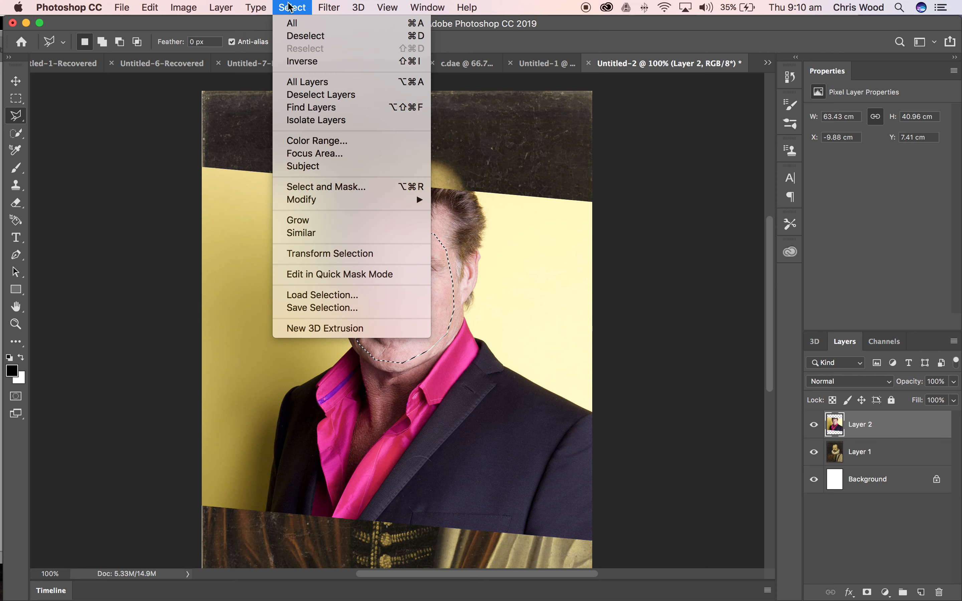
left_click(315, 61)
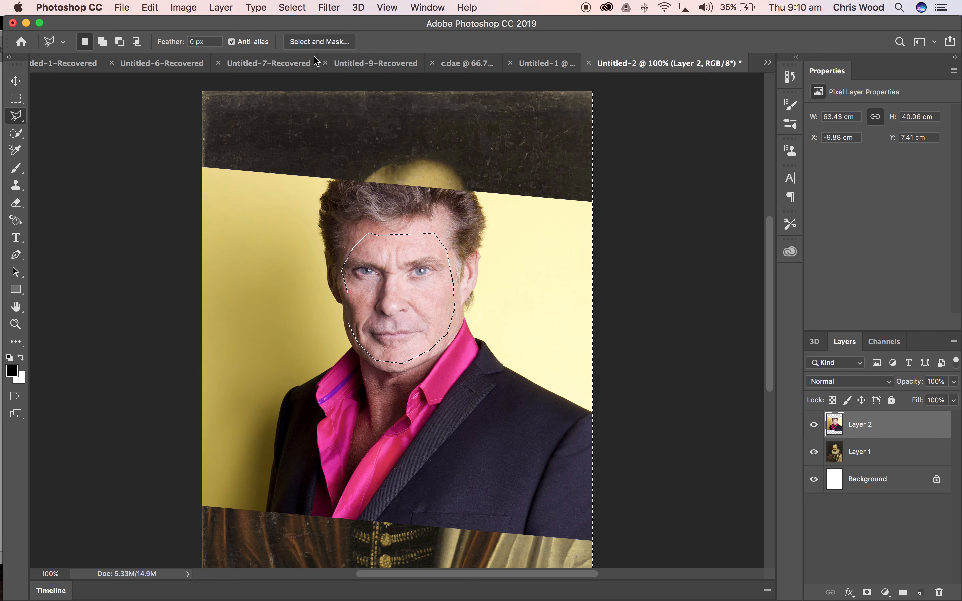
Delete the photo outside the face outline on Layer 2, deselect, and bring the inverted outline selection back.
key("Delete")
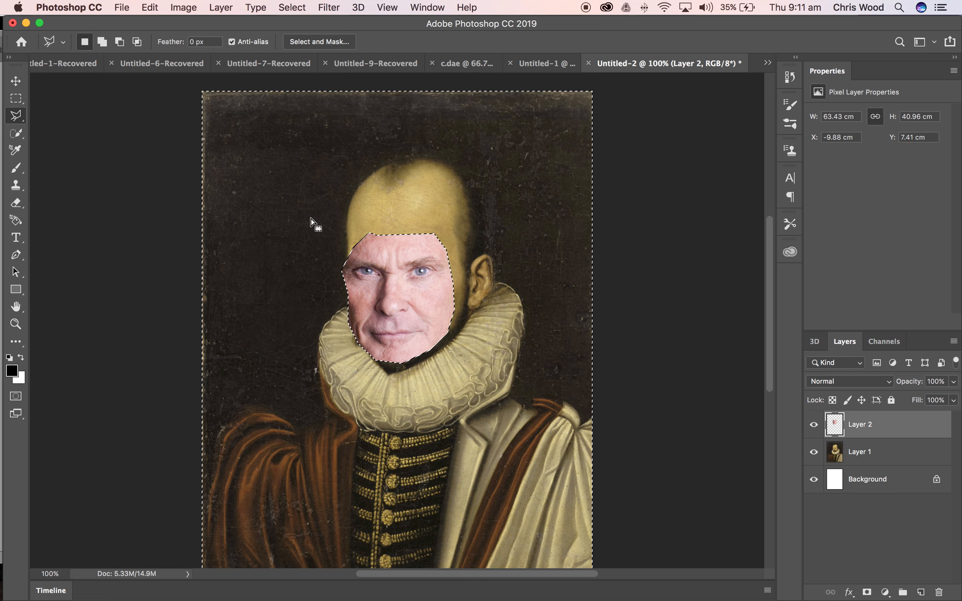
key("super+d")
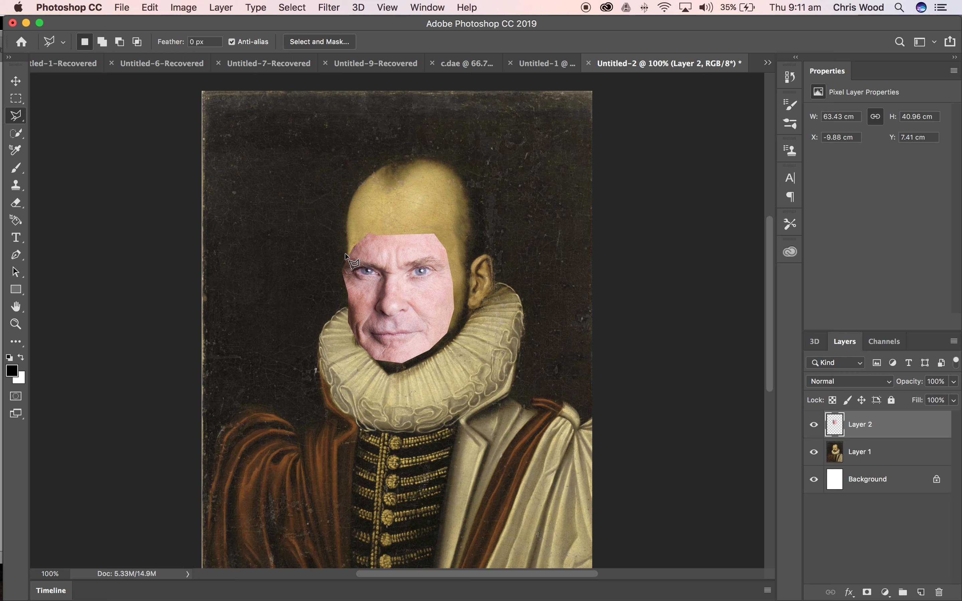
left_click(346, 272)
left_click(345, 252)
key("super+shift+i")
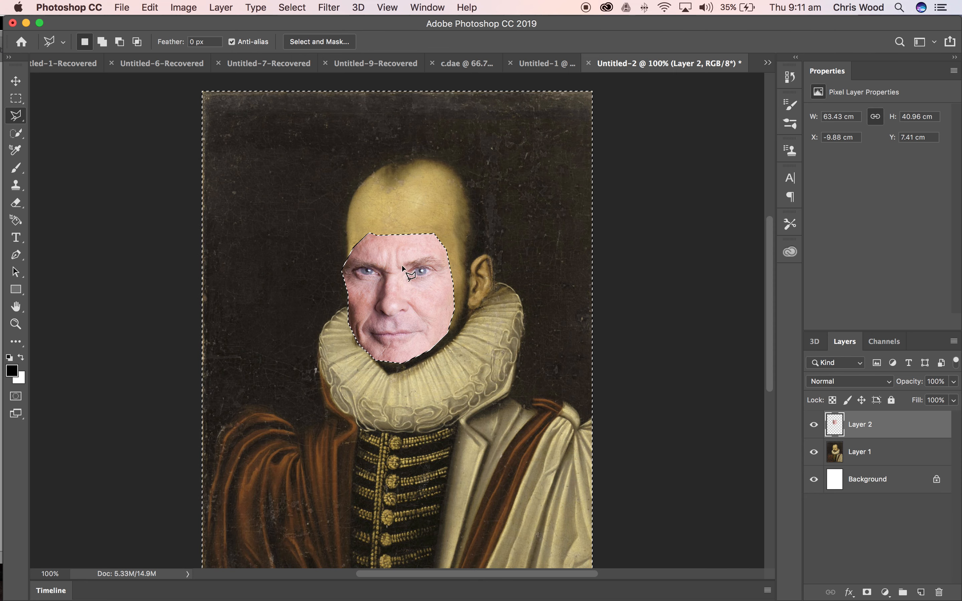
Hide Layer 2, make Layer 1 active, and invert the selection so it covers the painted face.
left_click(814, 424)
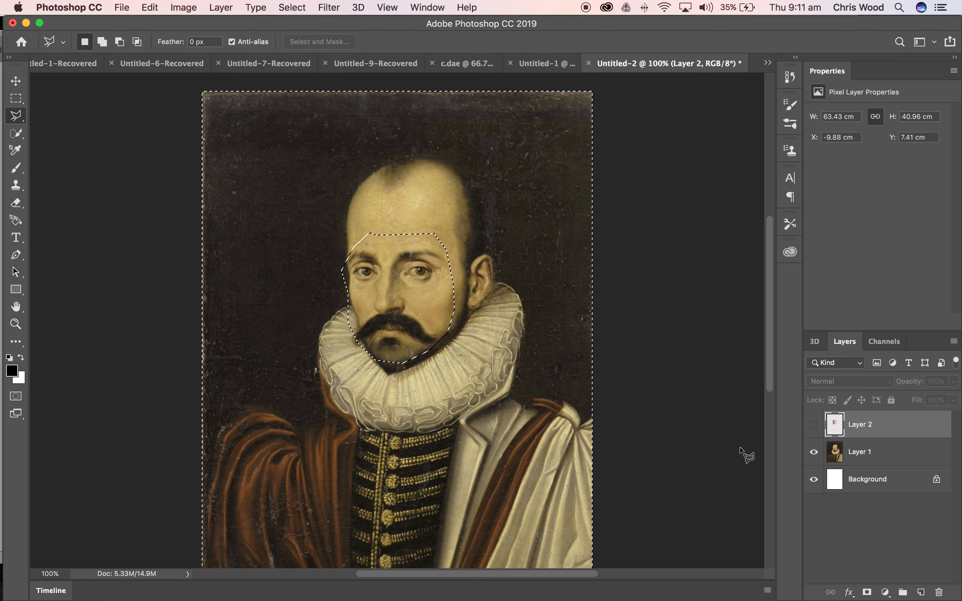
left_click(914, 451)
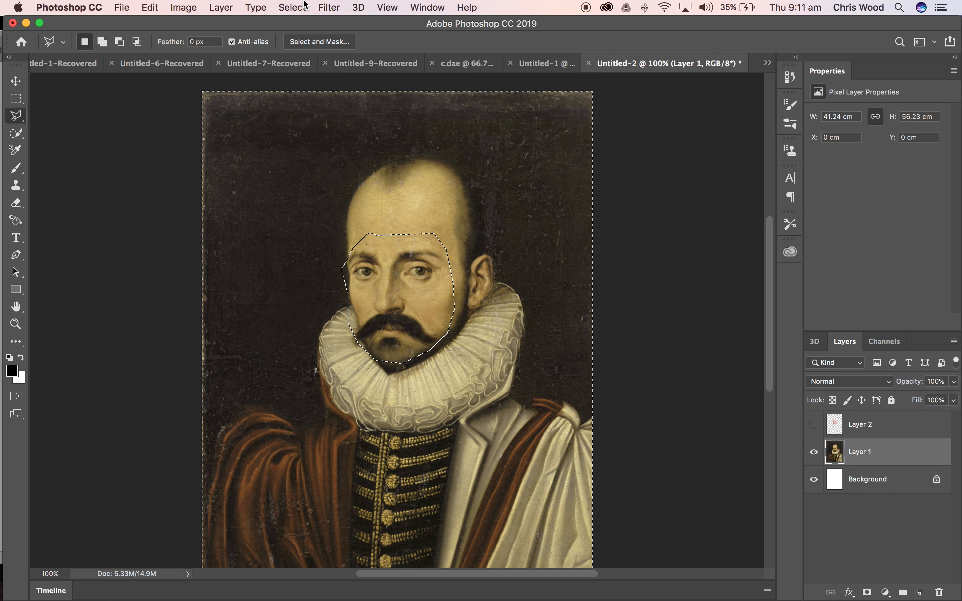
left_click(292, 7)
left_click(310, 62)
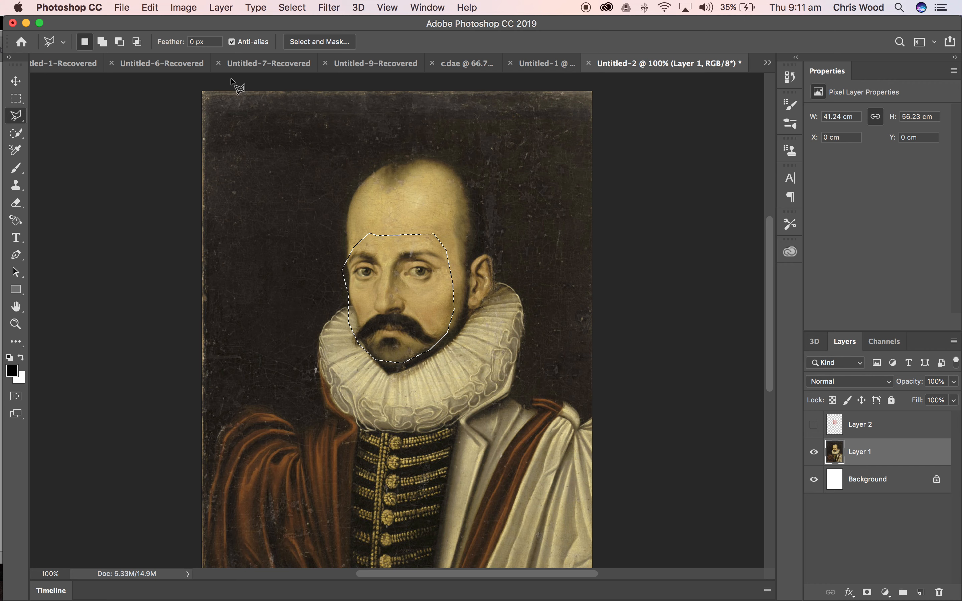
Contract the face selection by 6 pixels and delete the painted face from Layer 1.
left_click(290, 7)
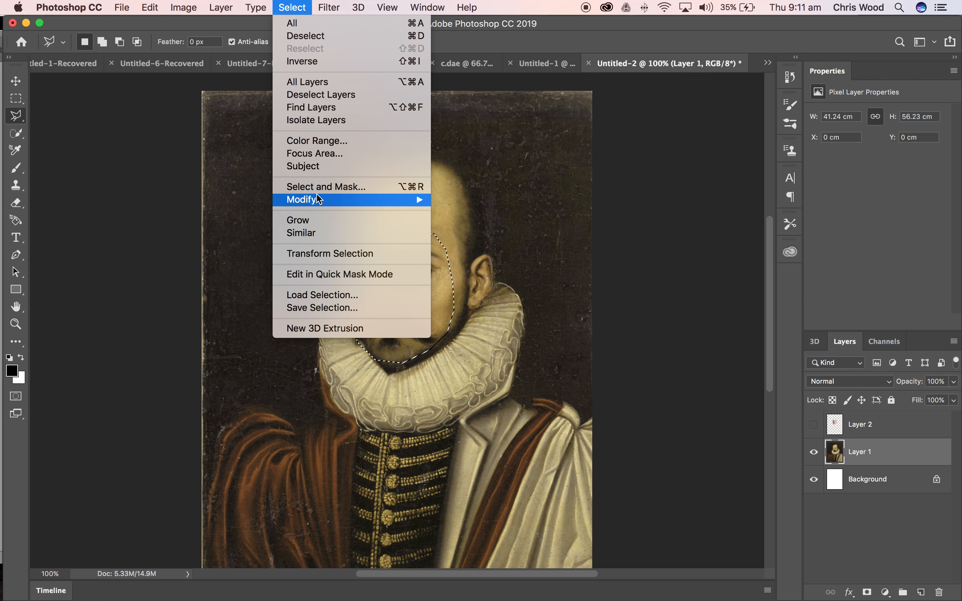
mouse_move(389, 200)
left_click(480, 241)
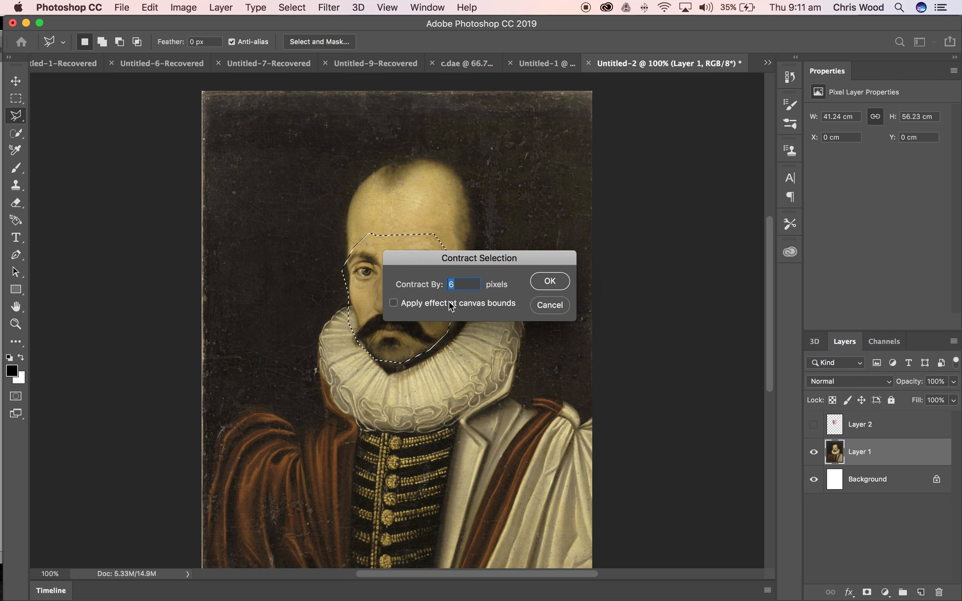
left_click(552, 284)
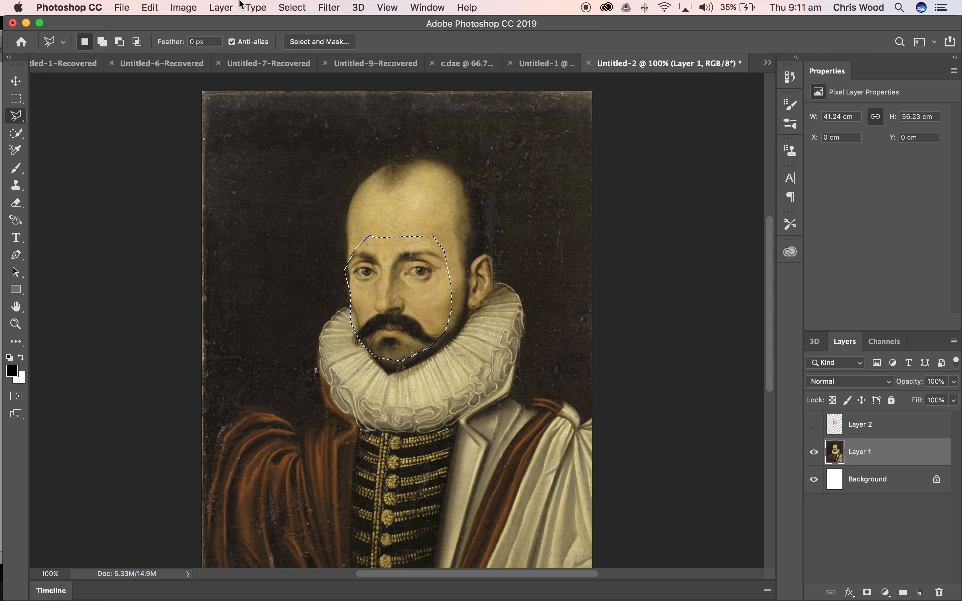
key("Delete")
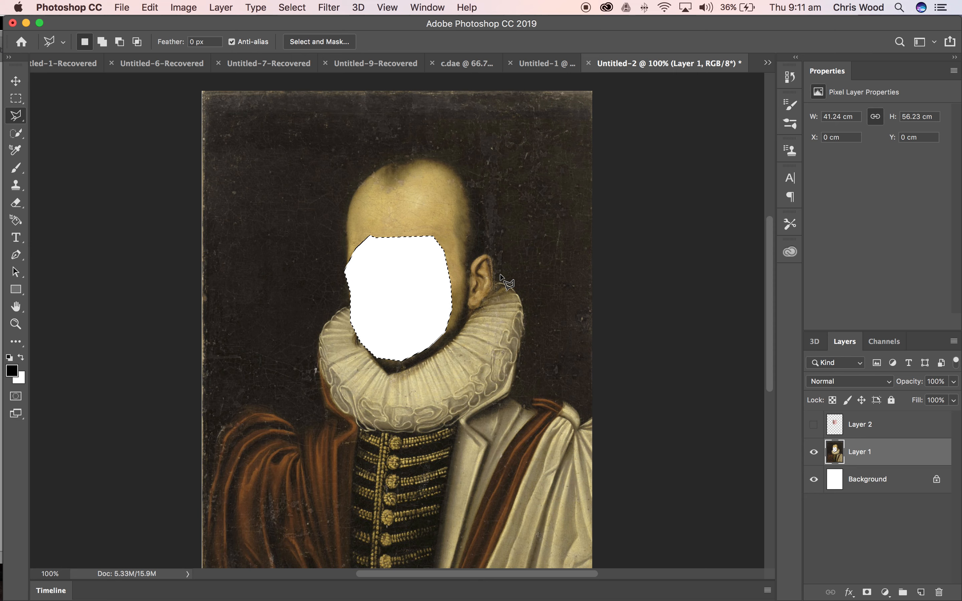
Show Layer 2, deselect, and auto-blend it with Layer 1 using Stack Images, Seamless Tones and Colors, and Content Aware Fill Transparent Areas.
left_click(814, 425)
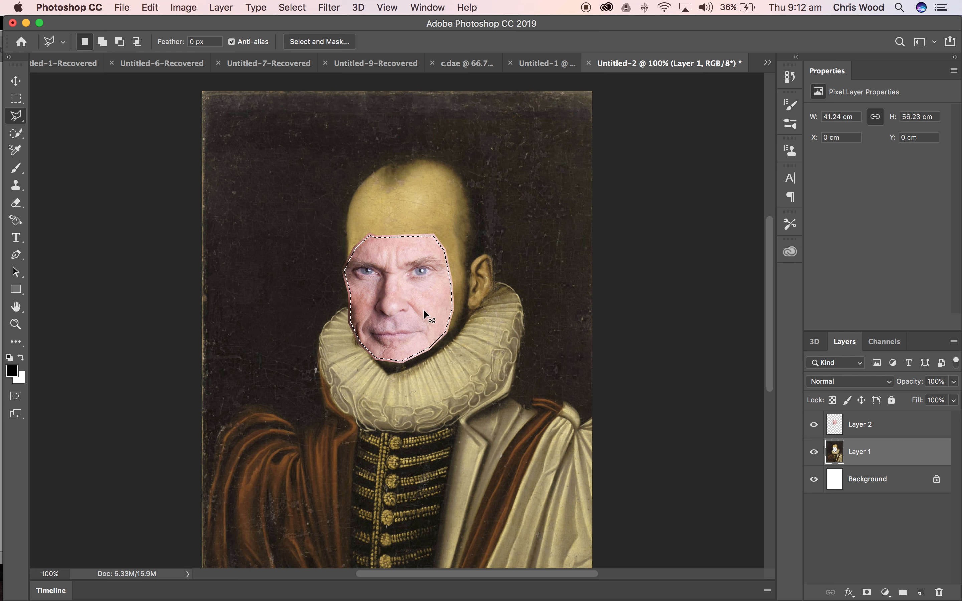
key("super+d")
left_click(891, 431, "shift")
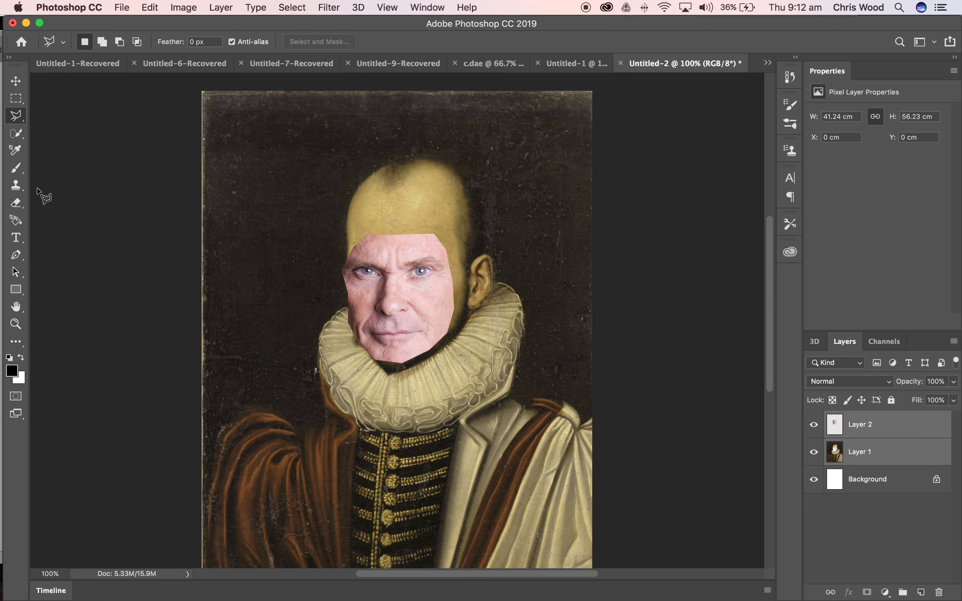
left_click(173, 7)
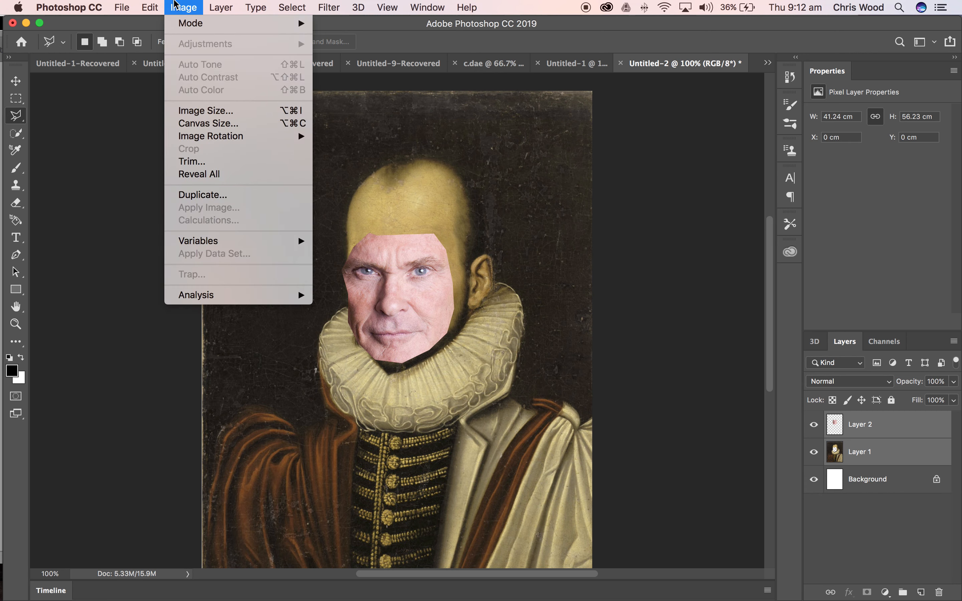
mouse_move(147, 3)
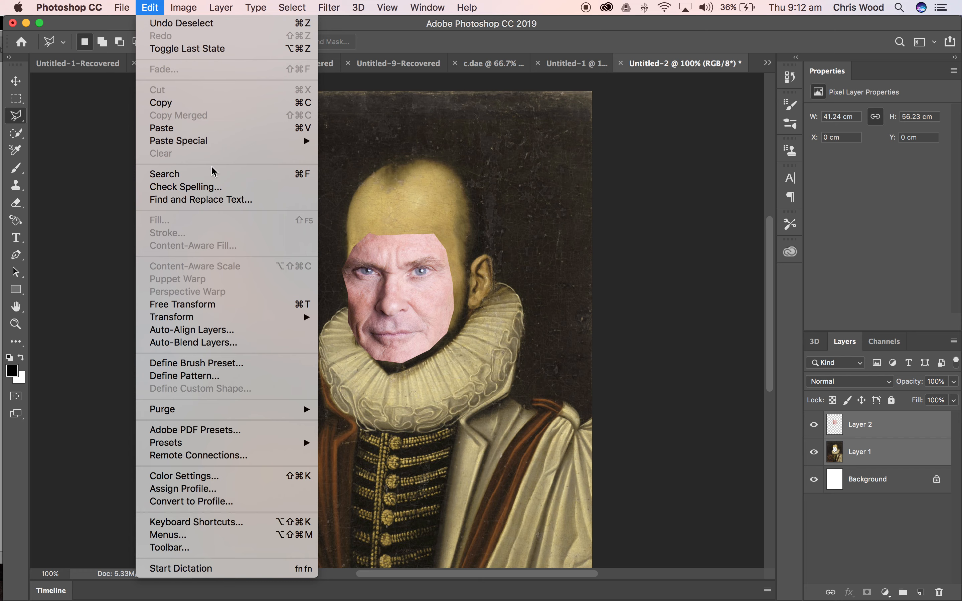
left_click(222, 343)
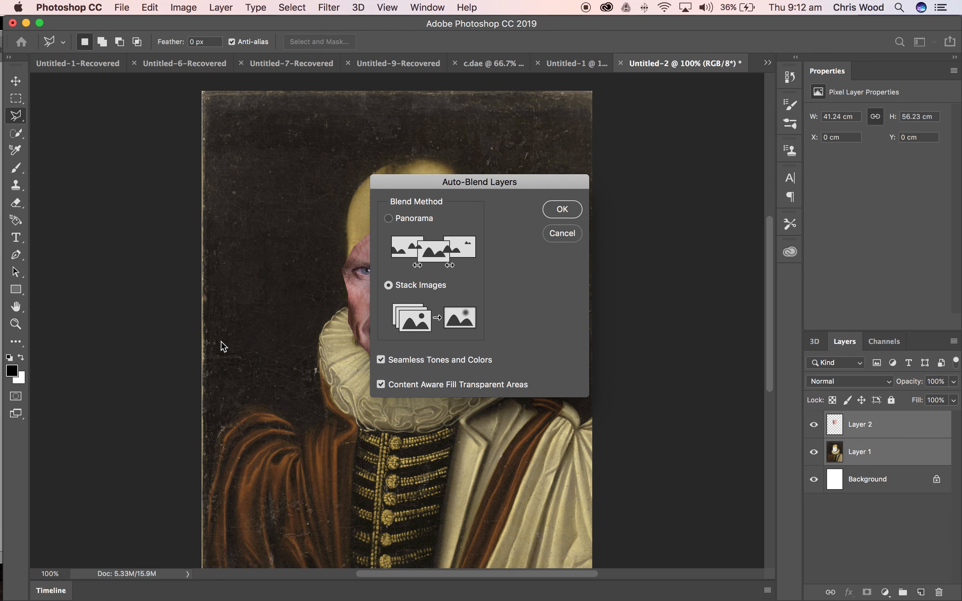
left_click_drag(481, 183, 645, 104)
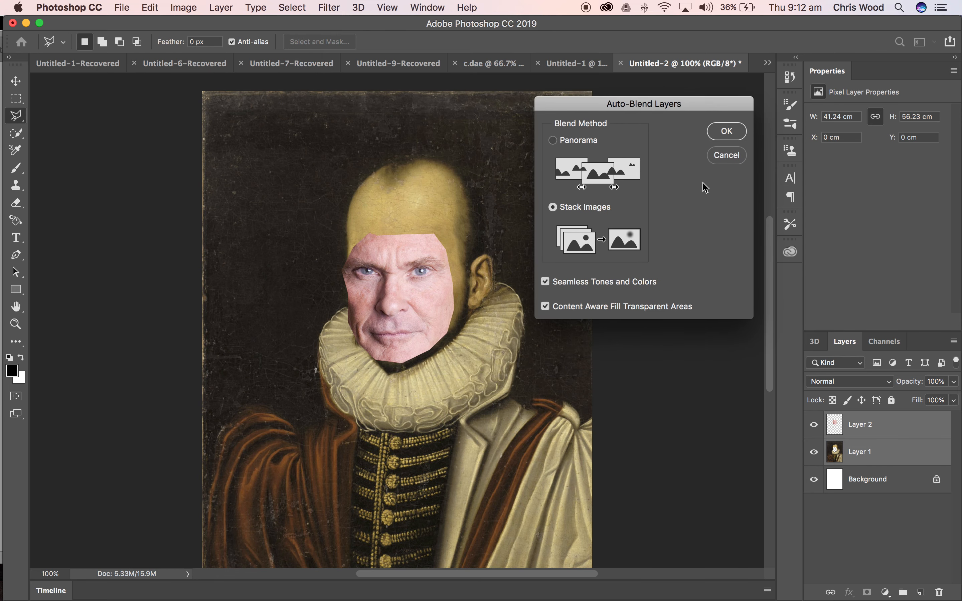
left_click(727, 132)
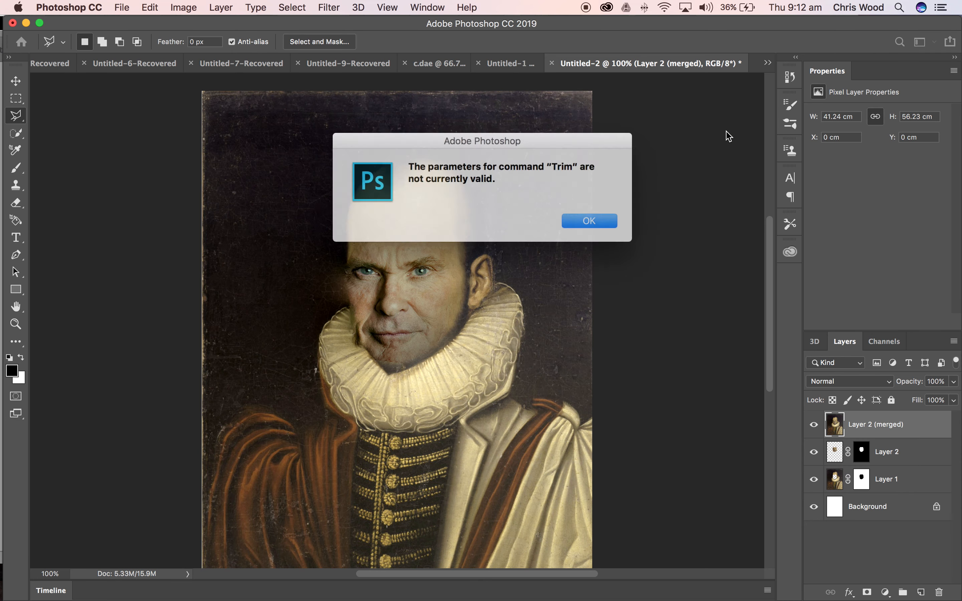
left_click(583, 219)
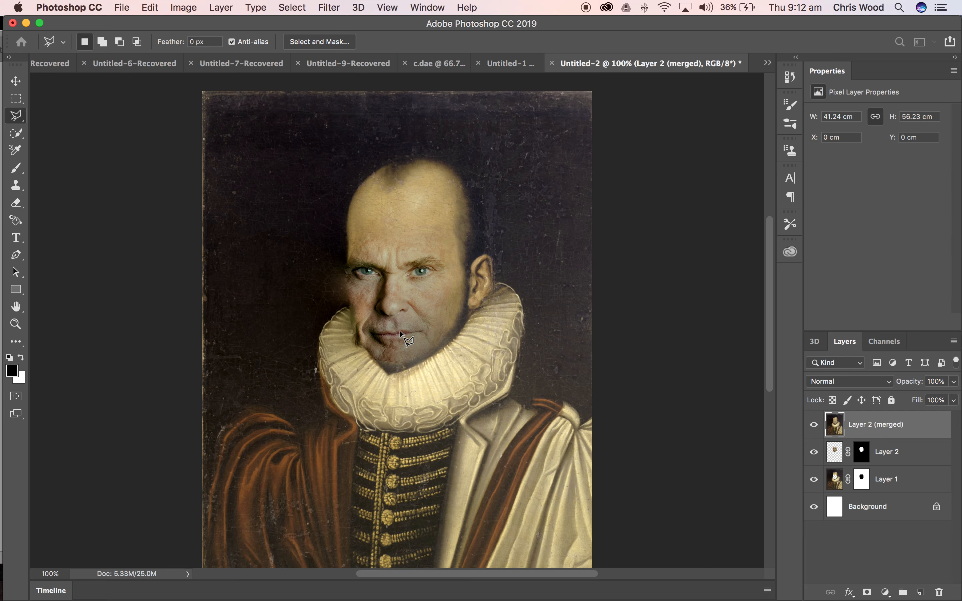
Clone clean forehead skin over the blend seam above the eyebrows, lowering the Clone Stamp opacity to 56% for the second pass.
key("super+equal")
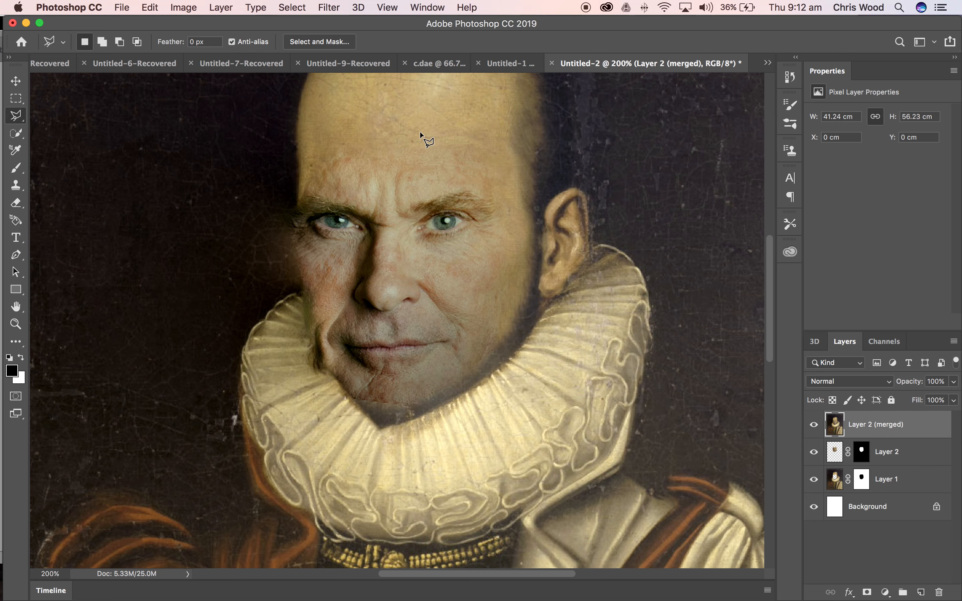
scroll(420, 132, "up", 3)
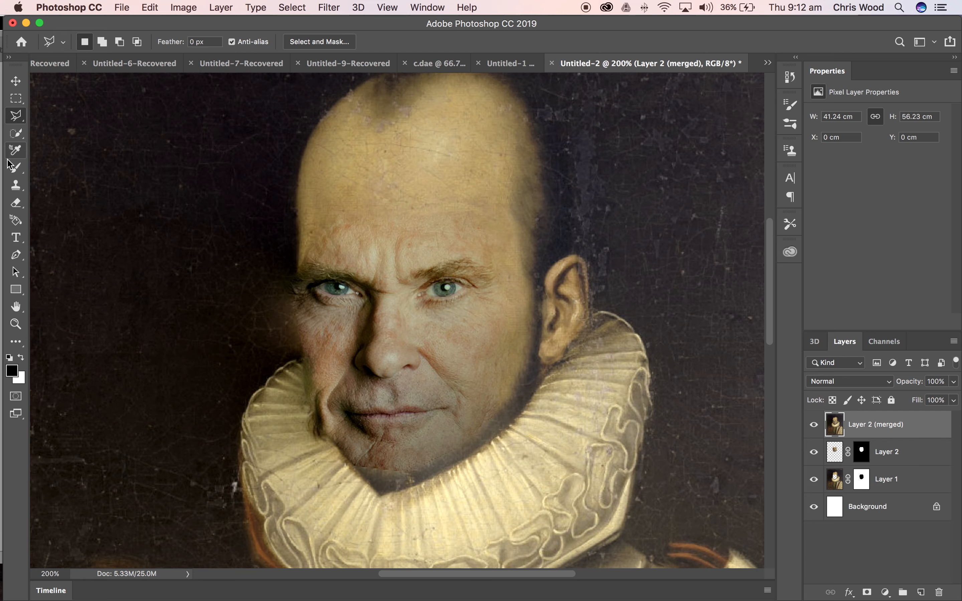
left_click(15, 185)
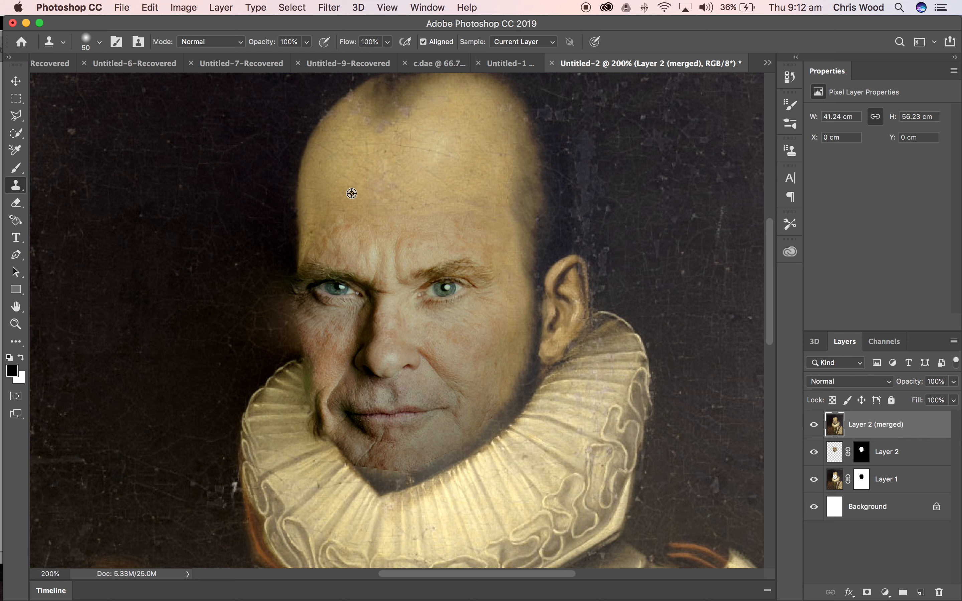
left_click(335, 207, "alt")
mouse_move(343, 241)
left_mouse_down()
mouse_move(374, 247)
mouse_move(449, 233)
mouse_move(357, 228)
left_mouse_up()
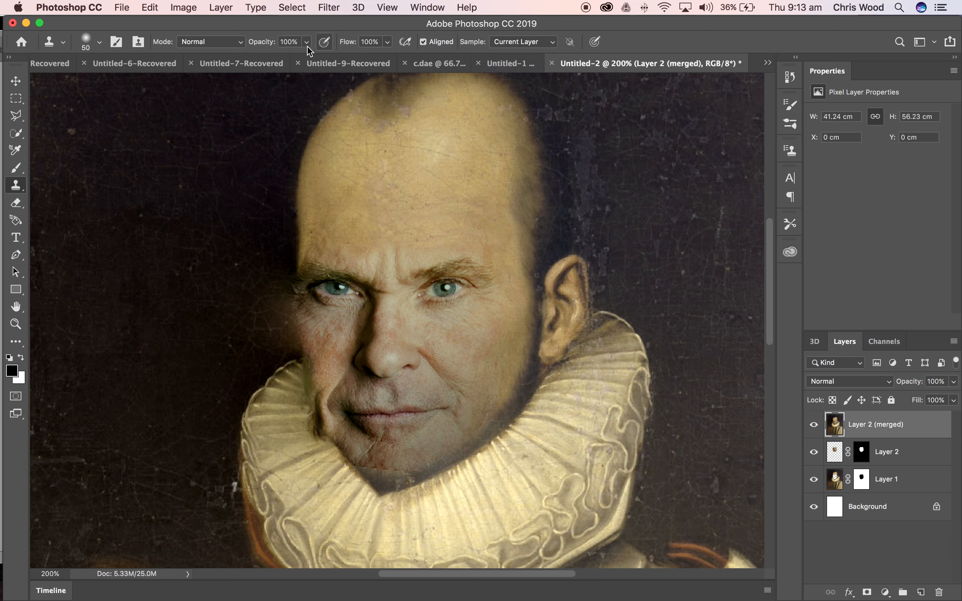
left_click_drag(306, 42, 280, 72)
left_click_drag(441, 248, 332, 248)
Clone dark background over the glow beside the face's shadowed edge and clean skin over the reddish patch on the chin.
left_click(219, 250, "alt")
mouse_move(269, 288)
left_mouse_down()
mouse_move(272, 318)
mouse_move(282, 285)
mouse_move(285, 341)
mouse_move(274, 285)
mouse_move(281, 333)
mouse_move(283, 323)
left_mouse_up()
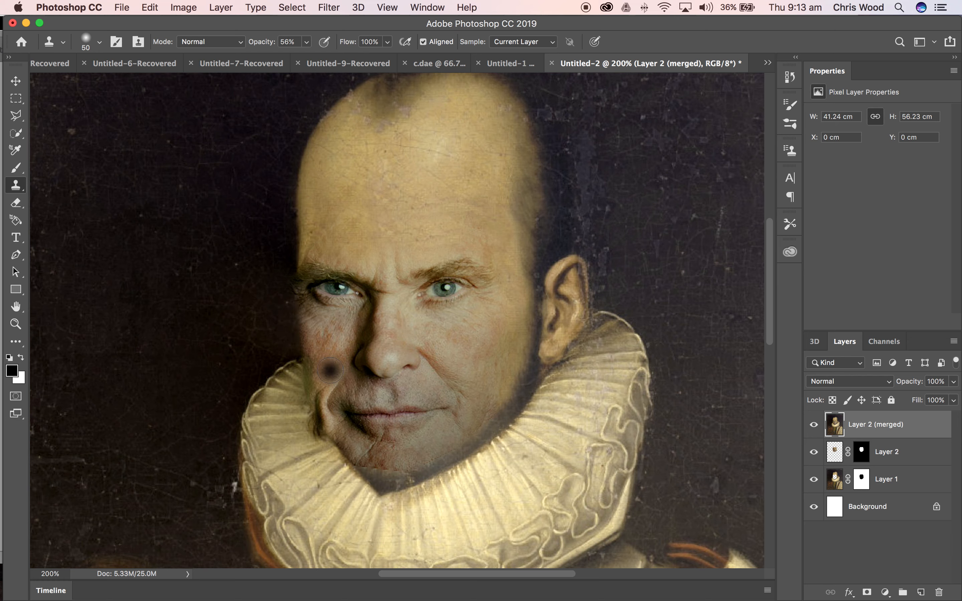
left_click(417, 450, "alt")
mouse_move(401, 464)
left_mouse_down()
mouse_move(365, 463)
mouse_move(404, 465)
mouse_move(331, 476)
mouse_move(392, 463)
left_mouse_up()
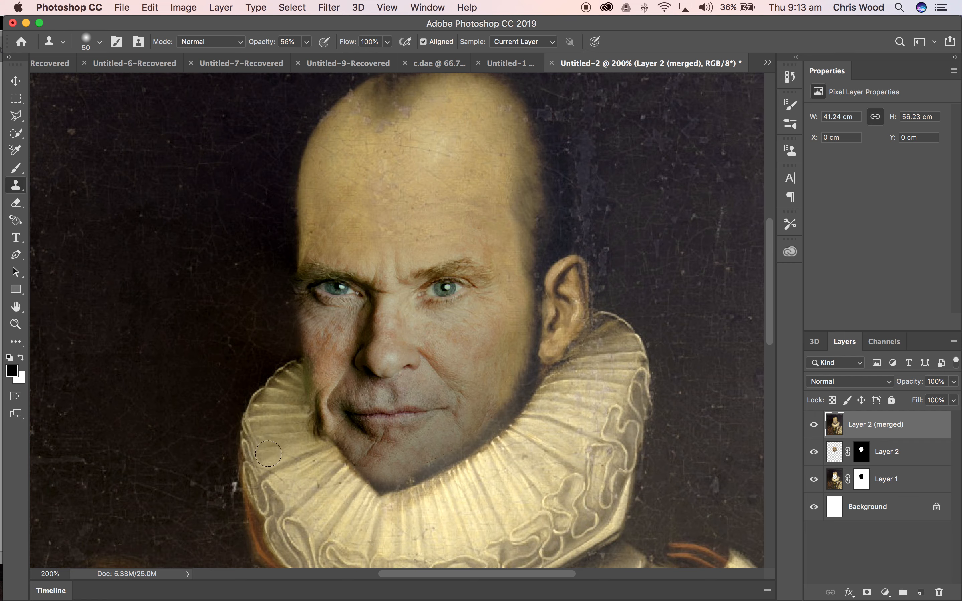
key("super+minus")
key("super+minus")
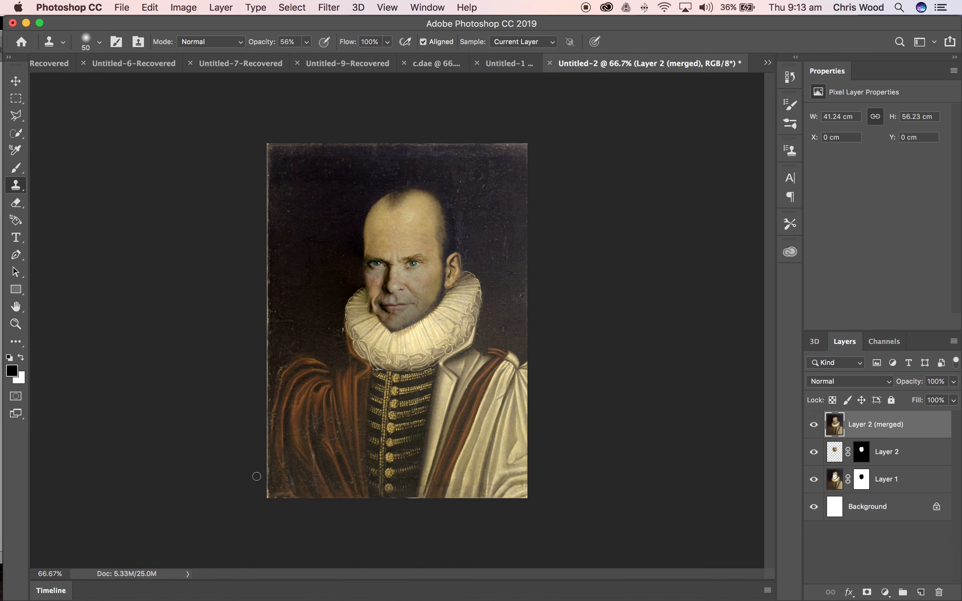
key("super+plus")
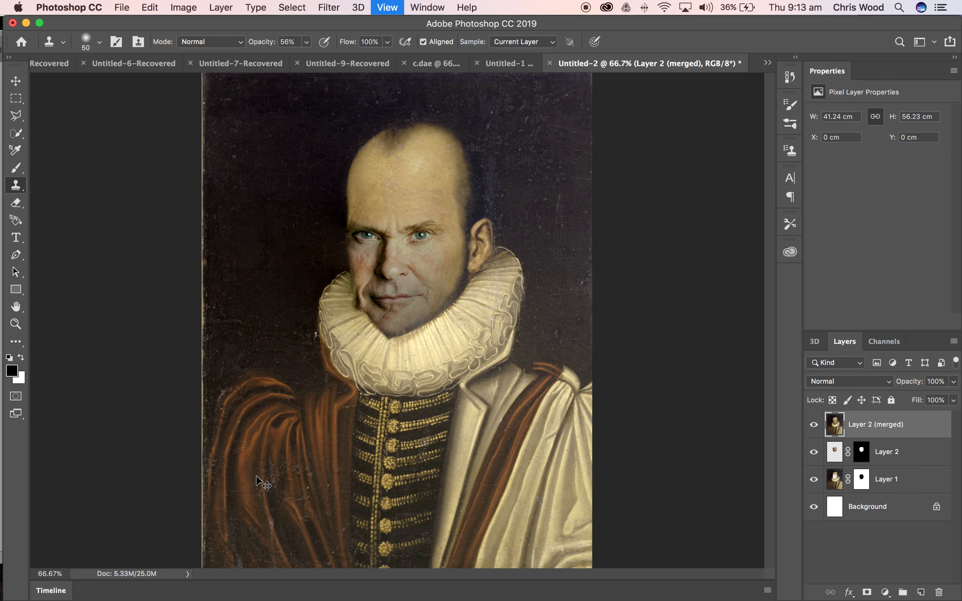
key("super+plus")
key("super+minus")
key("super+minus")
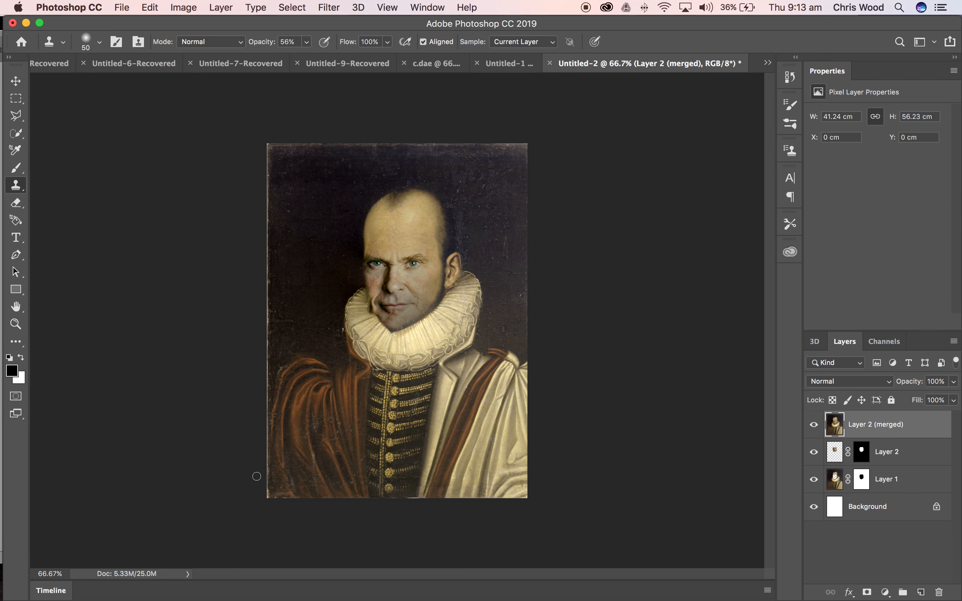